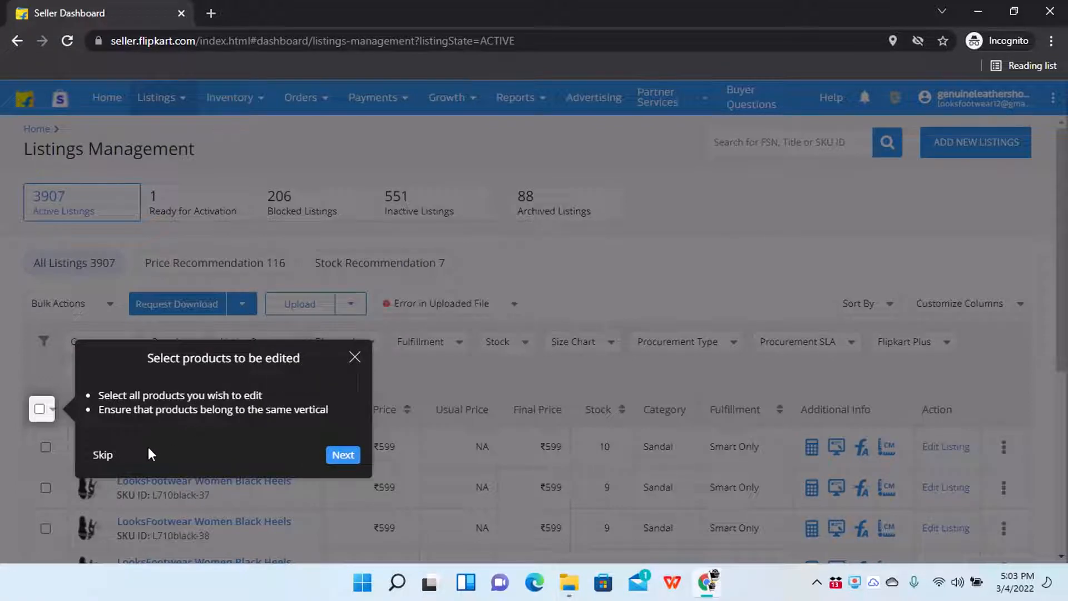
Skip the product-editing tour and look through the active listings with their prices, stock and fulfillment
left_click(103, 454)
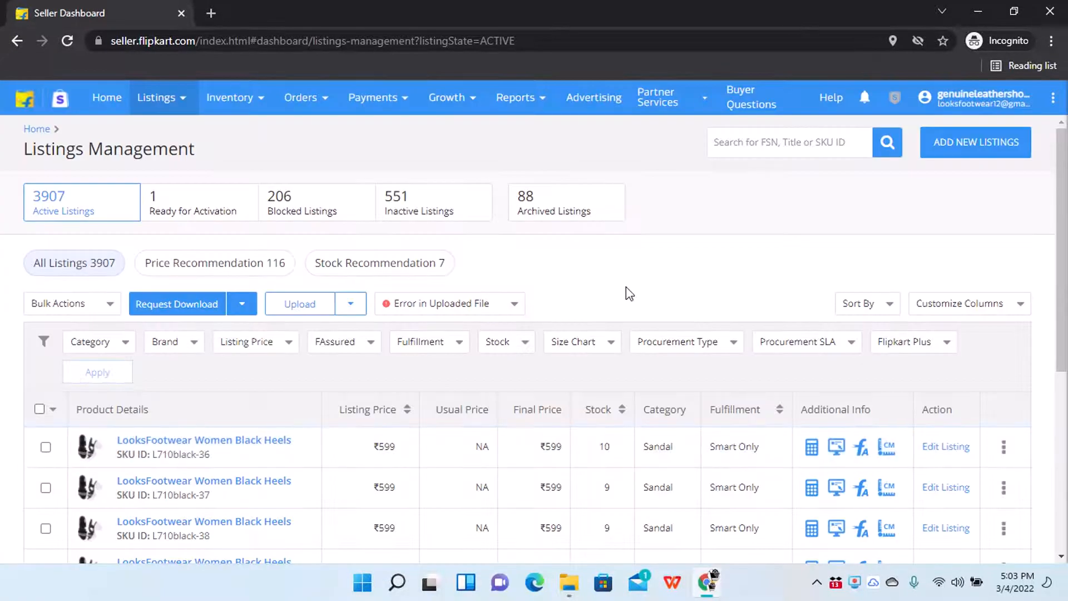
scroll(473, 492, "down", 5)
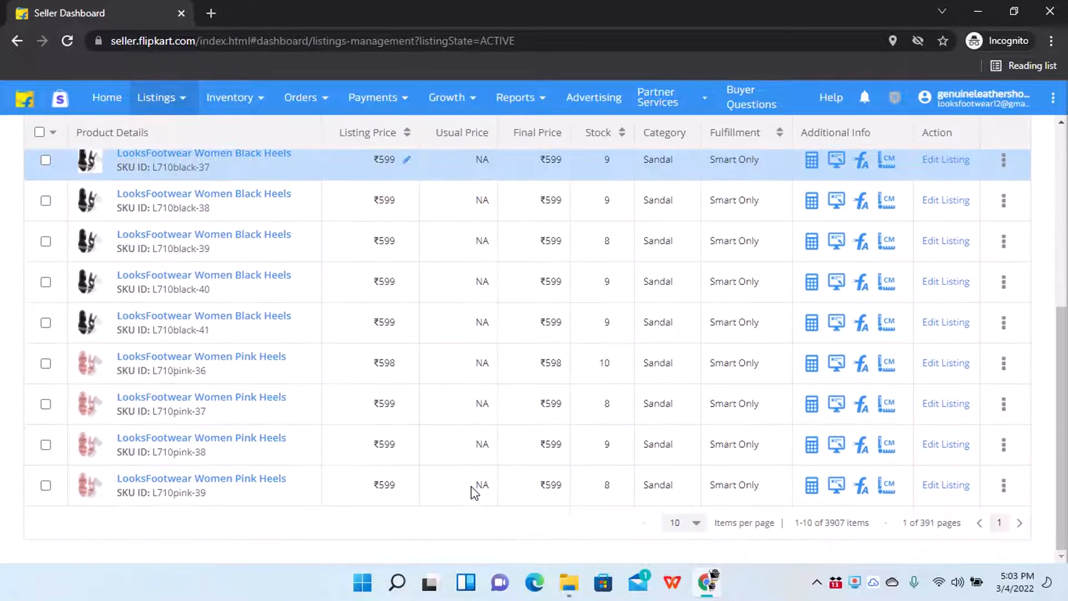
scroll(473, 492, "up", 5)
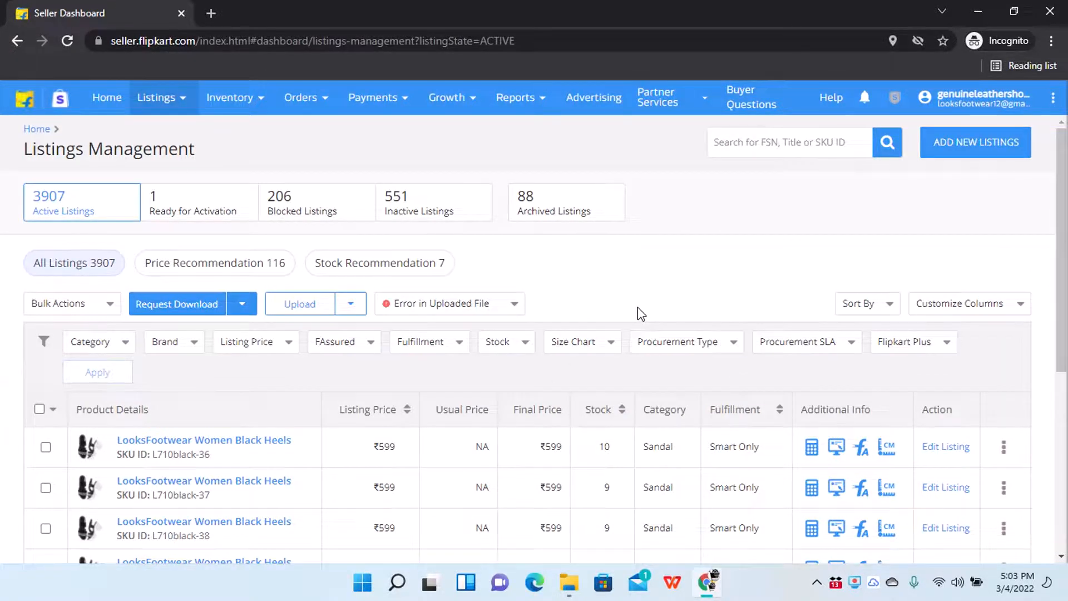
scroll(638, 308, "down", 4)
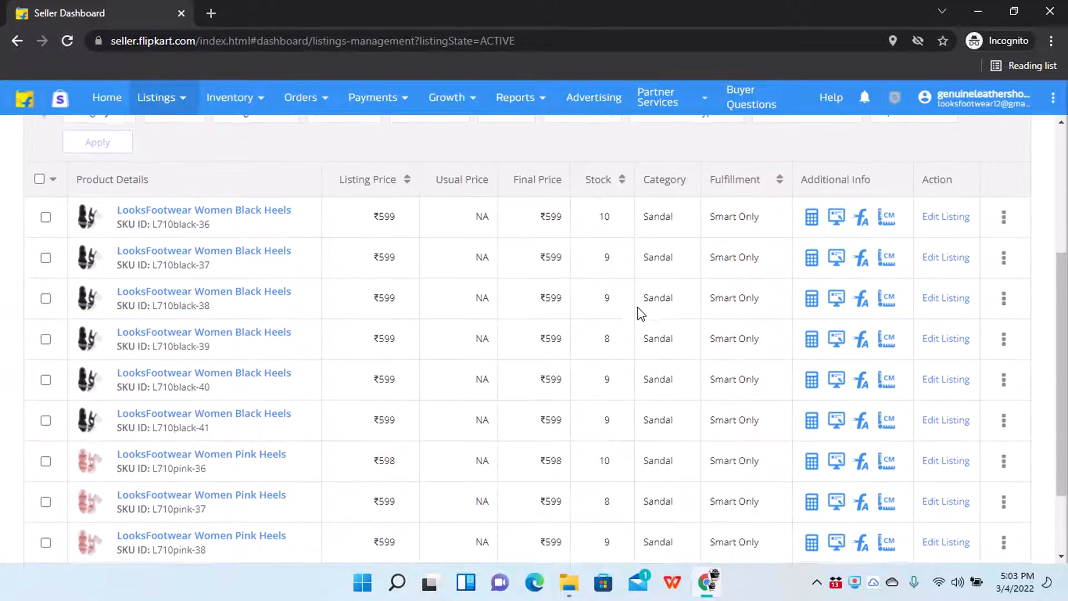
scroll(638, 307, "down", 1)
scroll(638, 307, "up", 5)
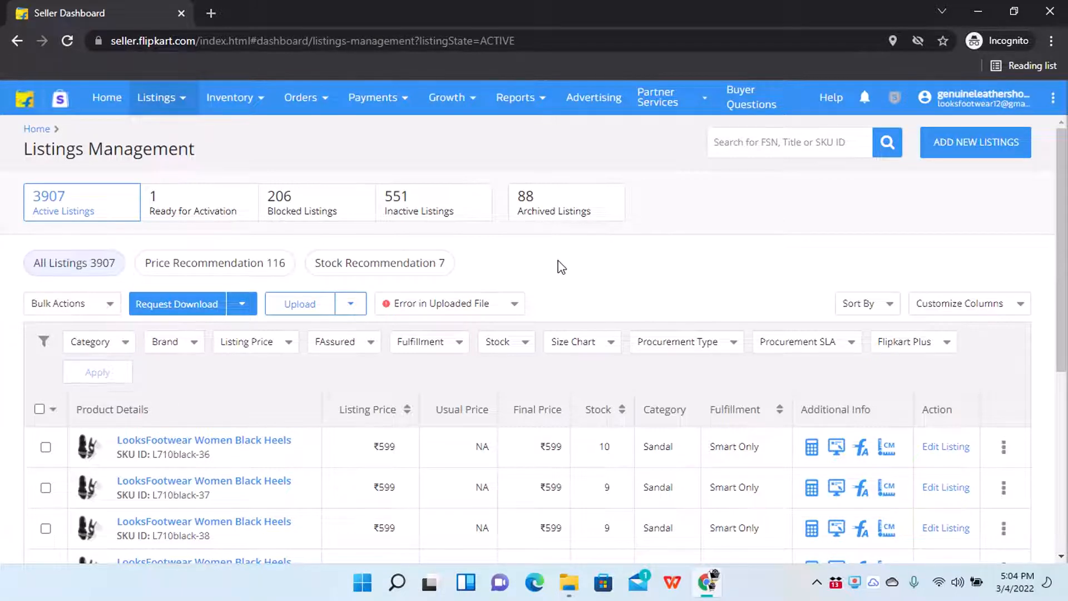
scroll(561, 267, "down", 6)
scroll(560, 267, "up", 6)
Start generating a Settled Transactions report from the payment report types in the Report Centre
mouse_move(420, 98)
mouse_move(520, 103)
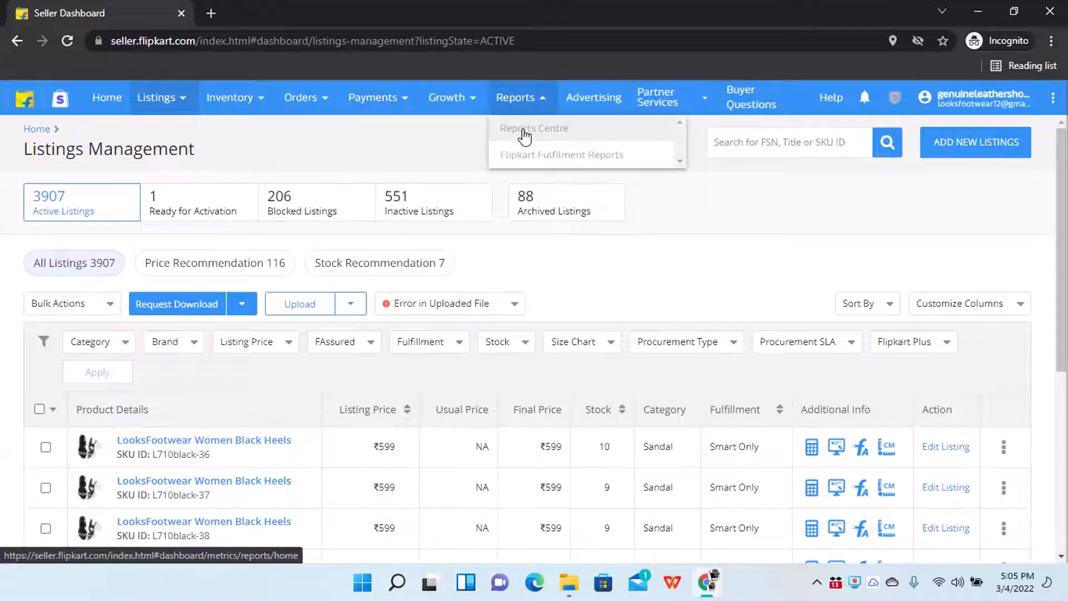
left_click(524, 131)
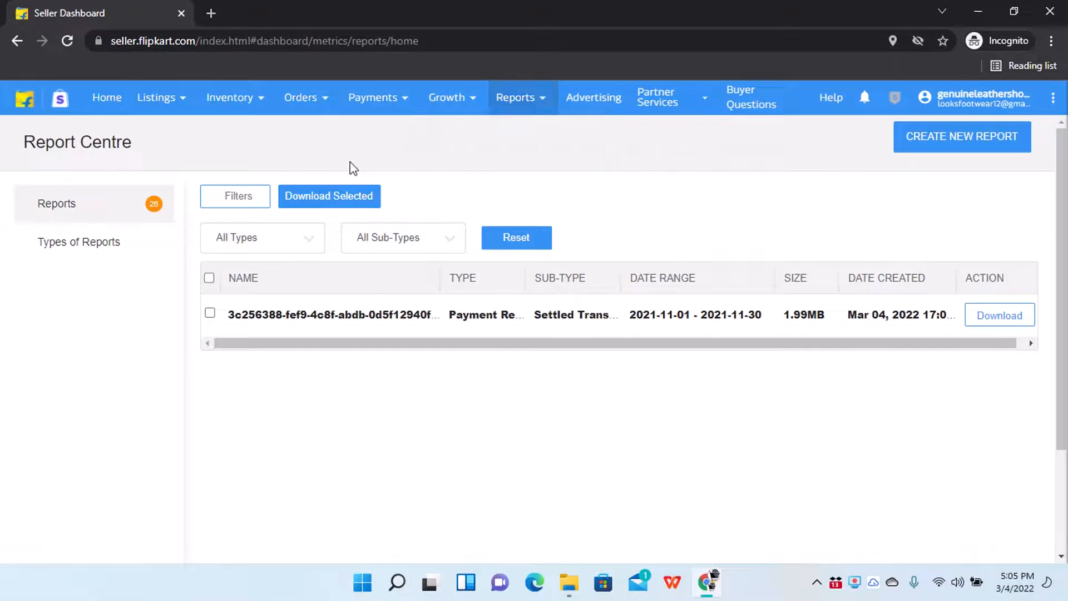
left_click(90, 252)
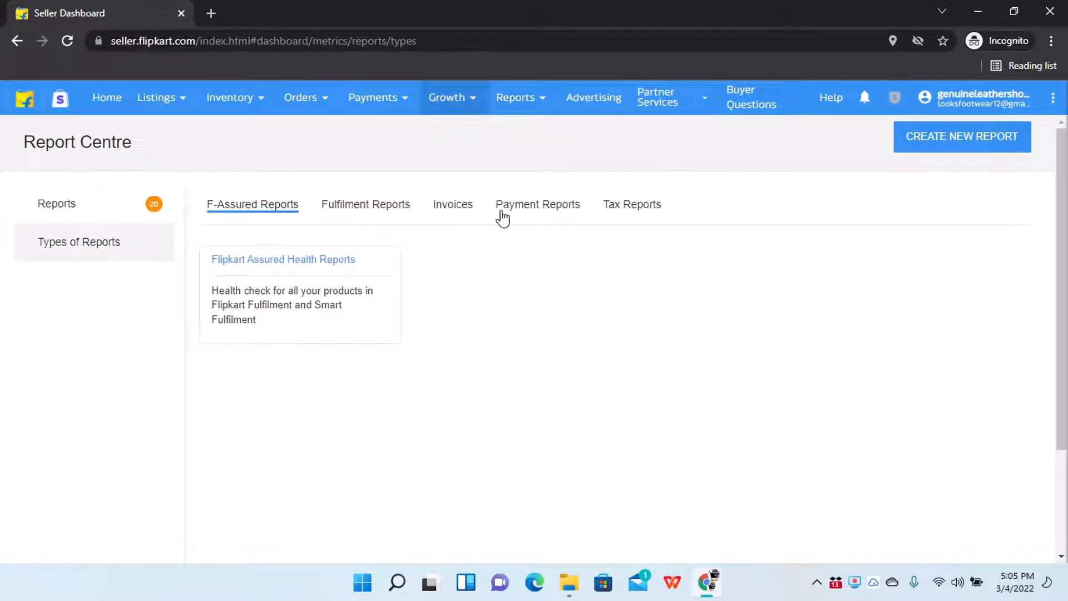
left_click(528, 211)
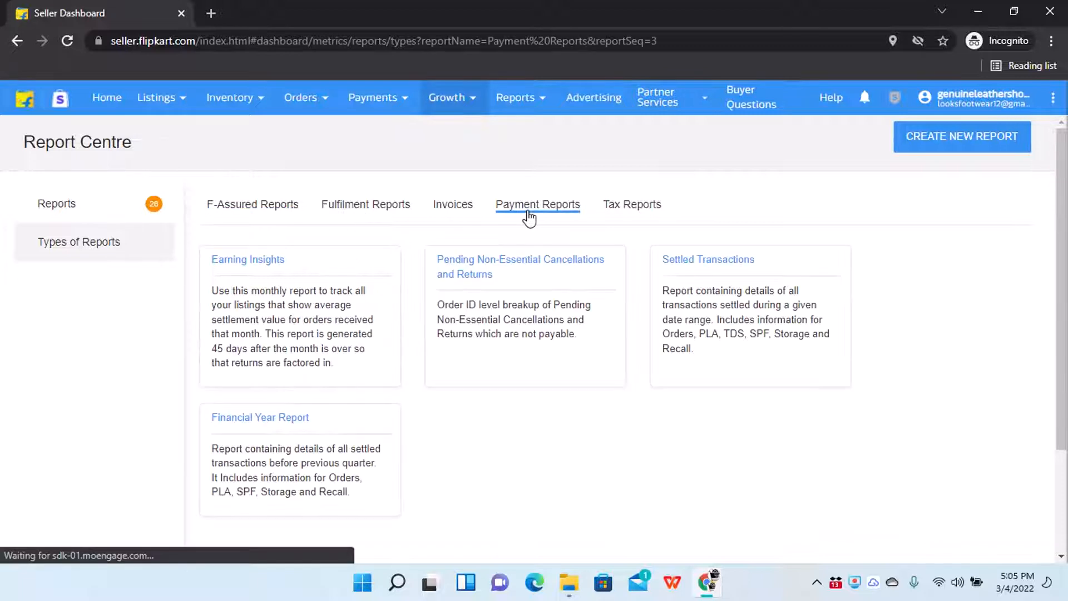
left_click(685, 269)
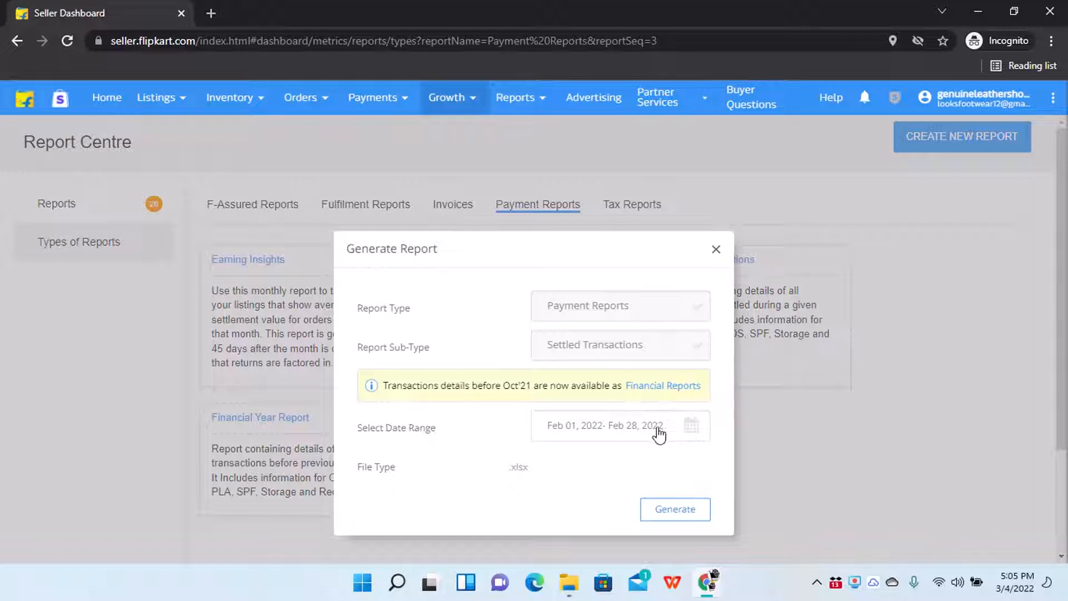
Set the report's date range to the month of December 2021 and generate the report
left_click(692, 426)
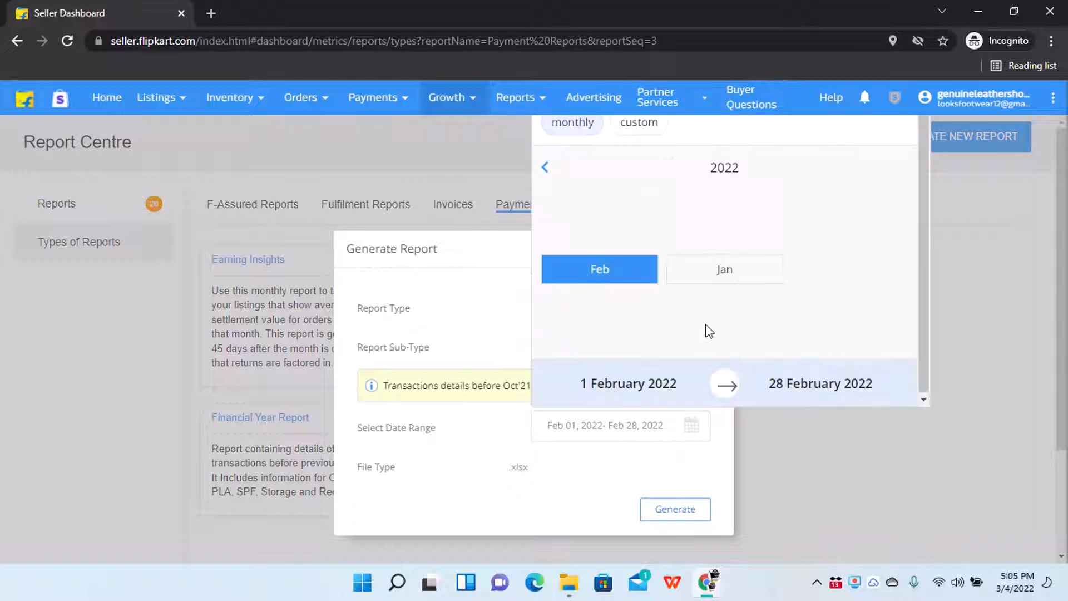
left_click(545, 168)
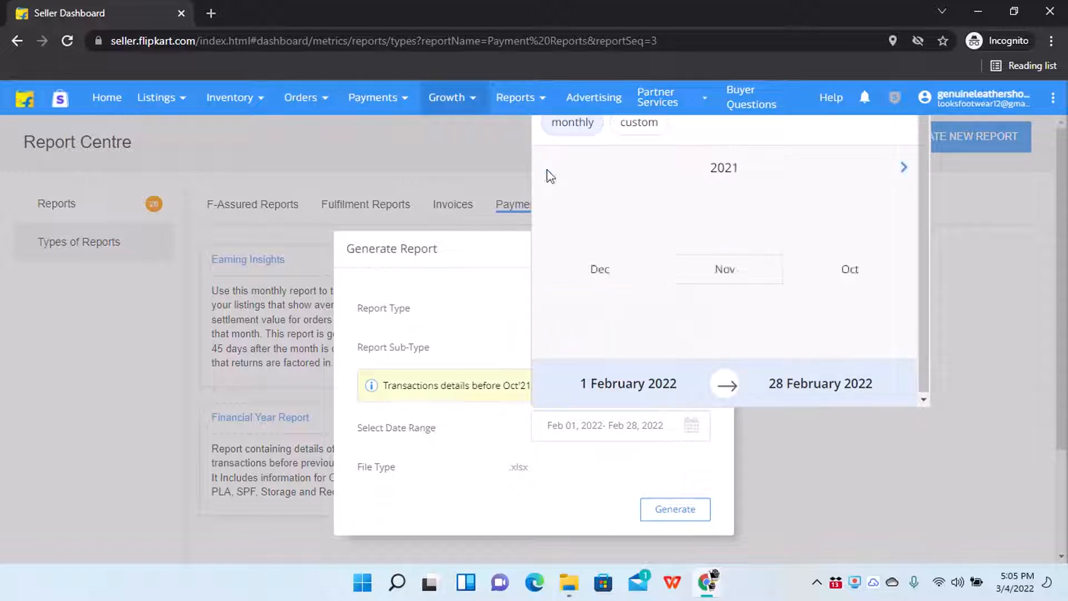
left_click(633, 133)
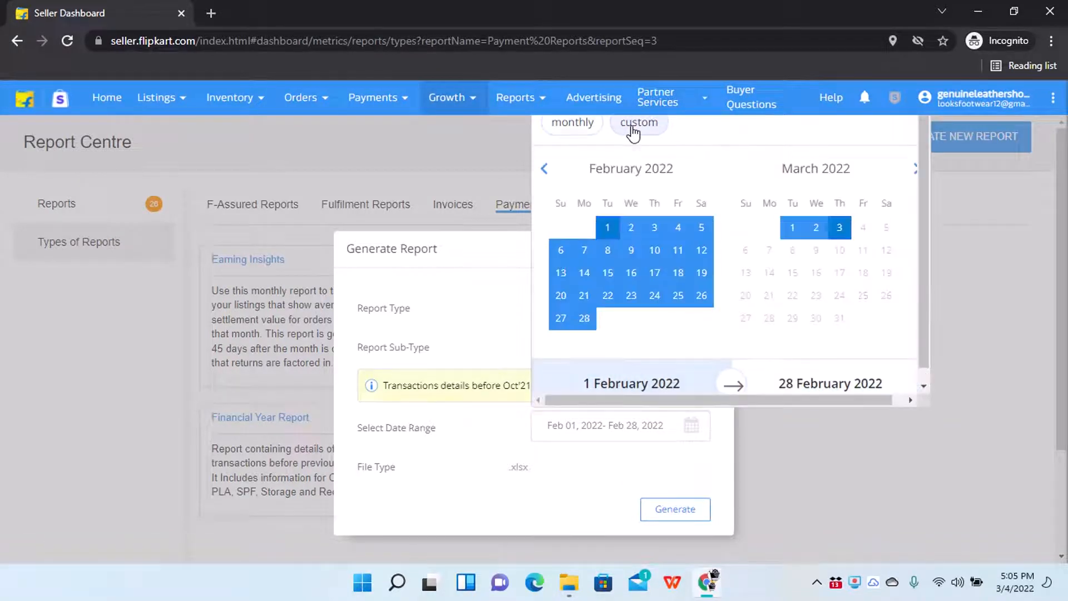
left_click(575, 129)
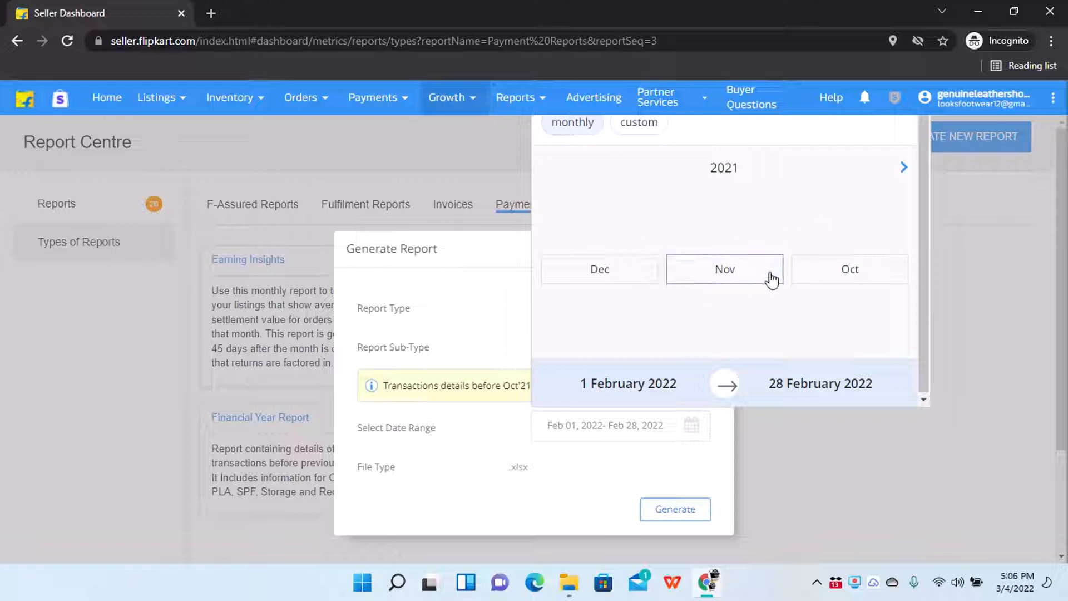
left_click(605, 282)
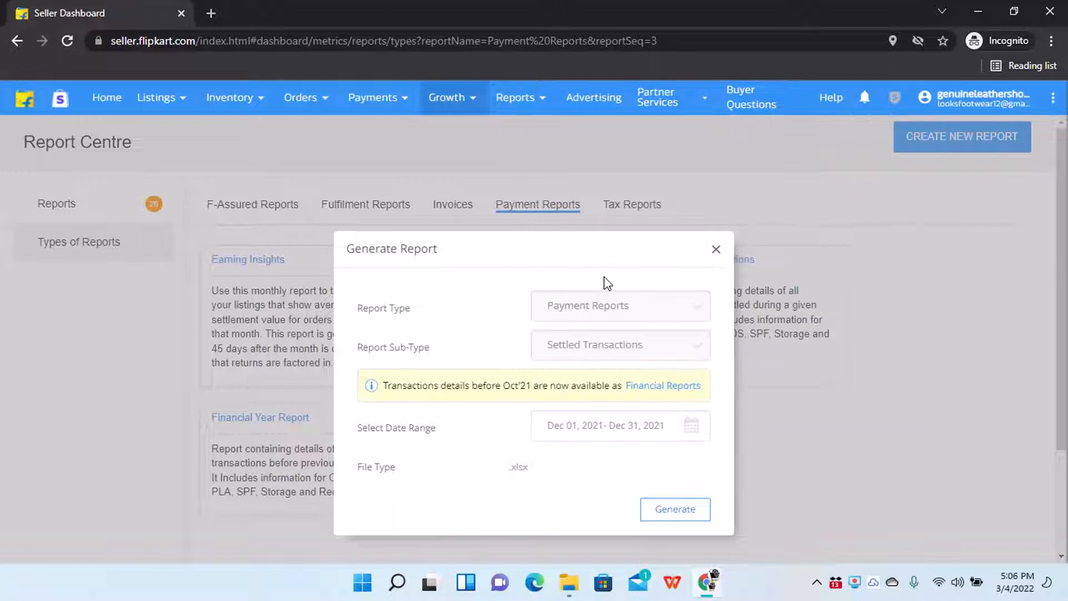
left_click(671, 518)
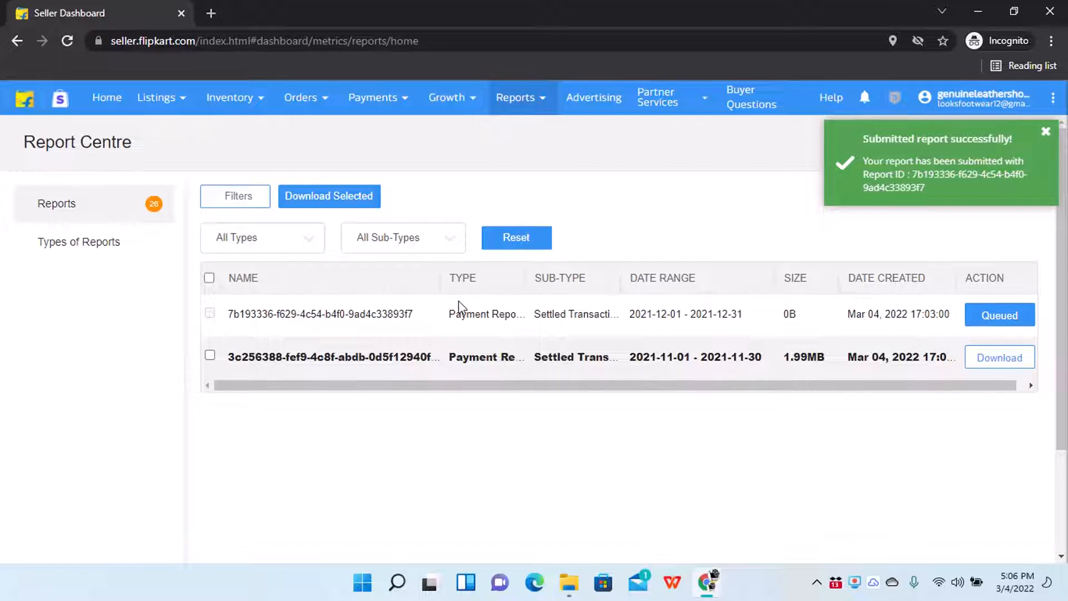
Refresh the report list, then download the November 2021 settled transactions report and open the file in WPS Office
left_click(66, 41)
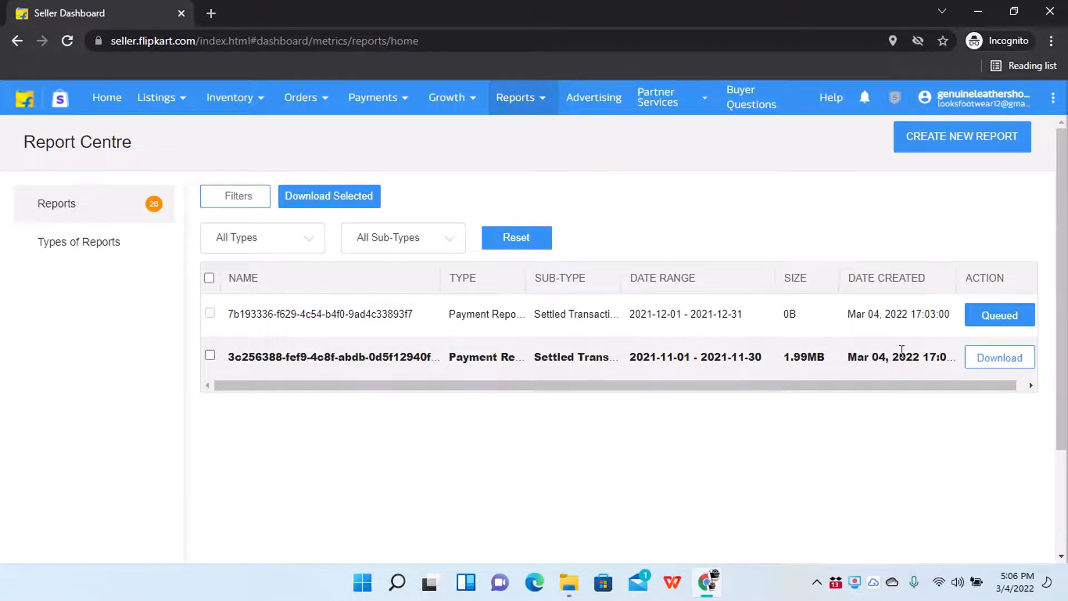
left_click(991, 365)
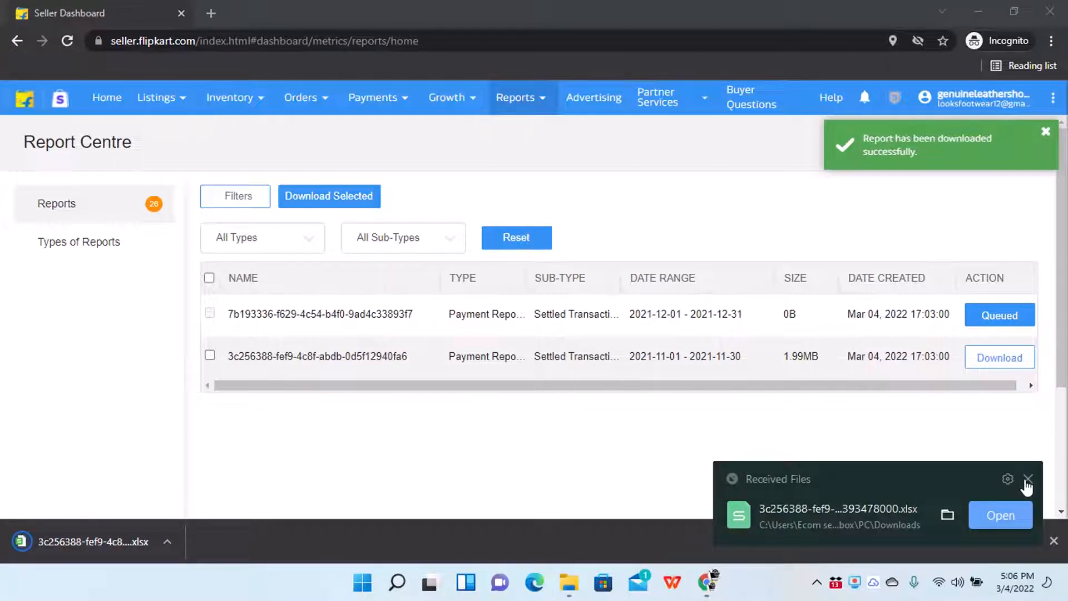
left_click(1027, 480)
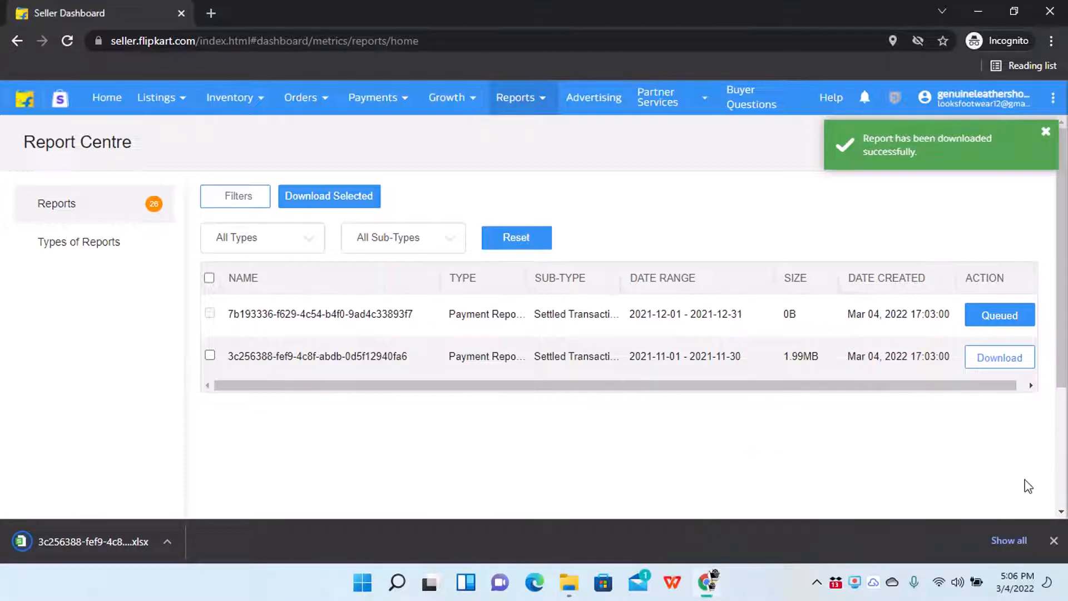
left_click(108, 558)
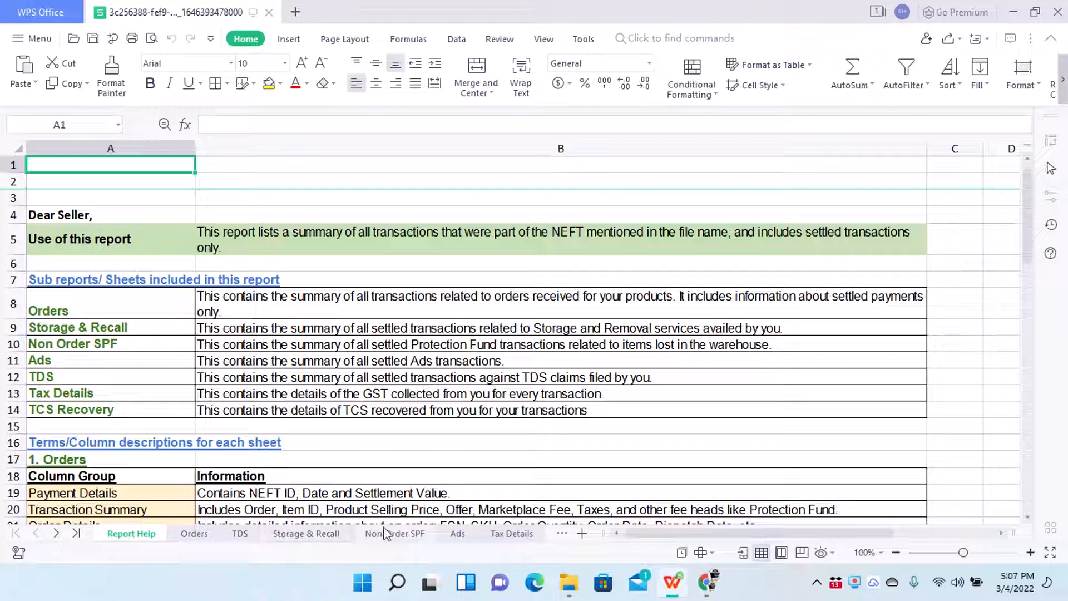
On the Orders sheet, select the NEFT ID entries from A3 down to the last row to check their extent
left_click(195, 534)
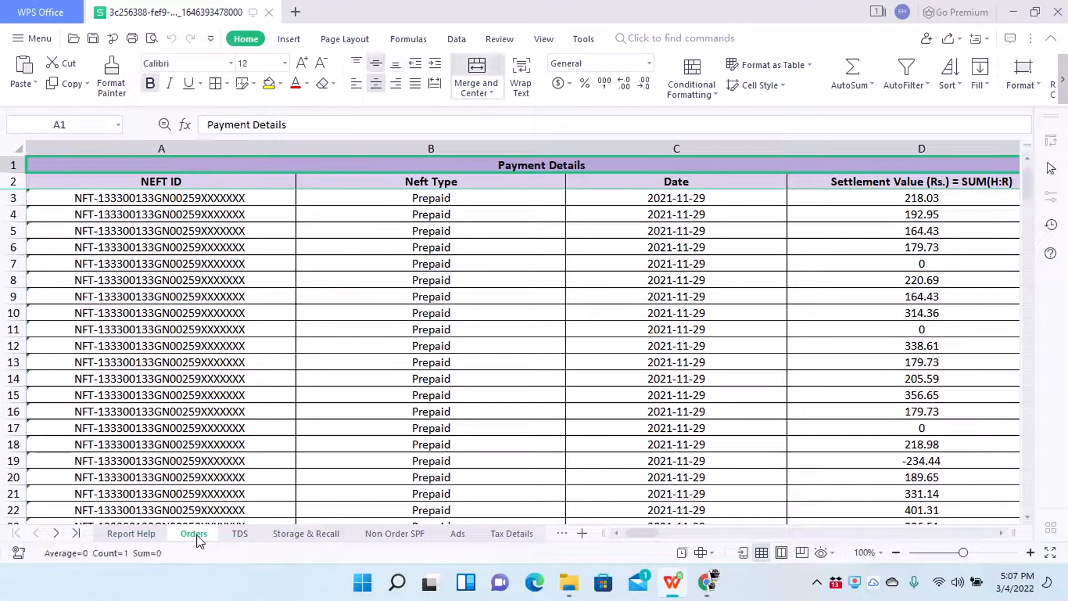
left_click(85, 200)
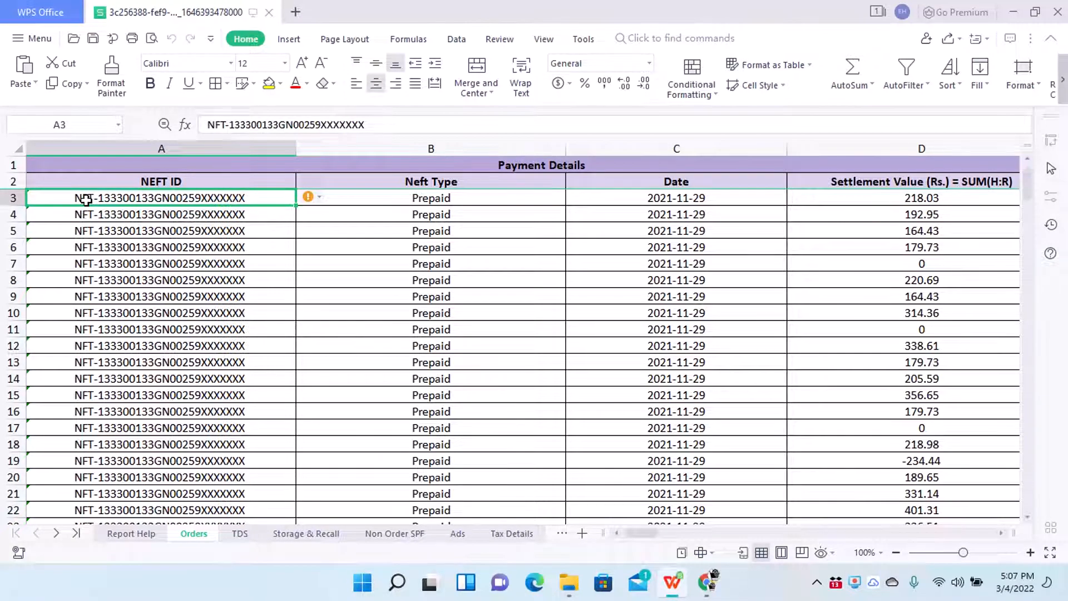
key("ctrl+shift+Down")
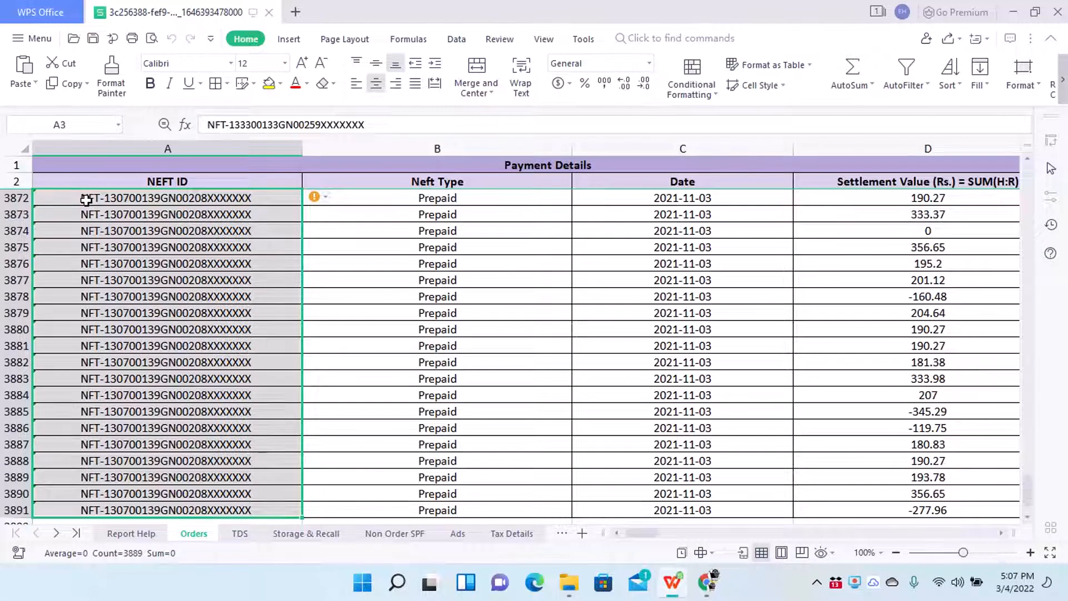
key("ctrl+Home")
key("Down")
key("Down")
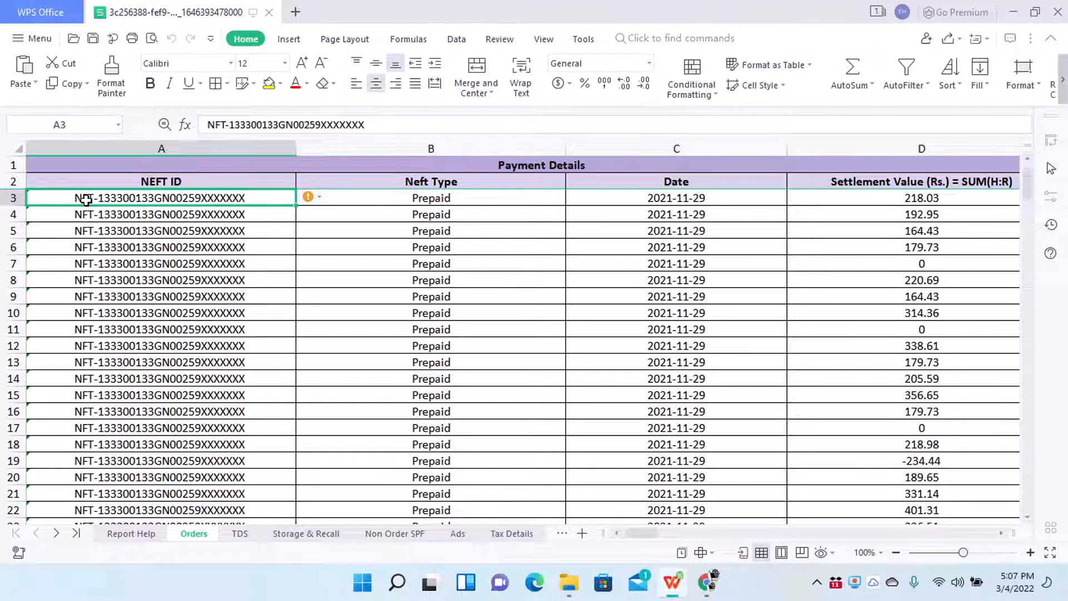
key("ctrl+shift+Down")
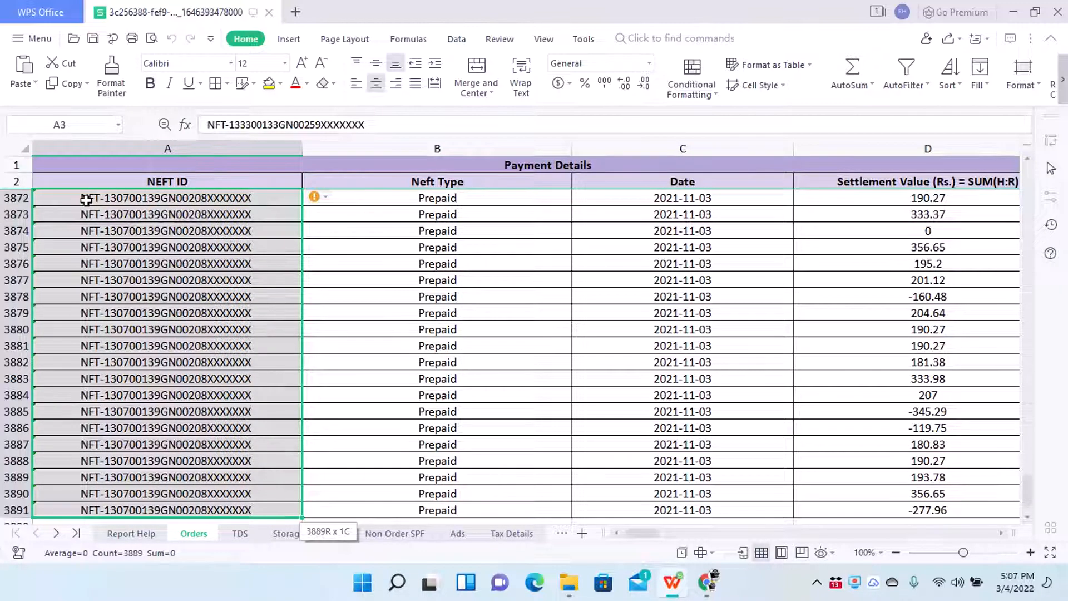
Return to the start of the NEFT ID column and look through its first few entries
key("ctrl+Up")
key("Down")
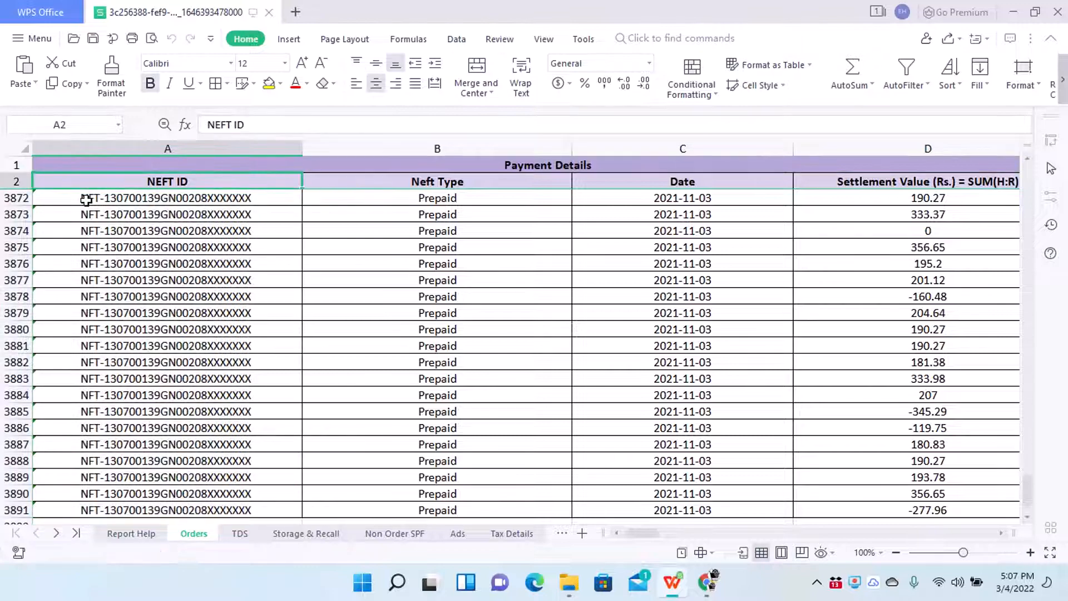
key("Down")
key("Down")
key("Down")
key("Down")
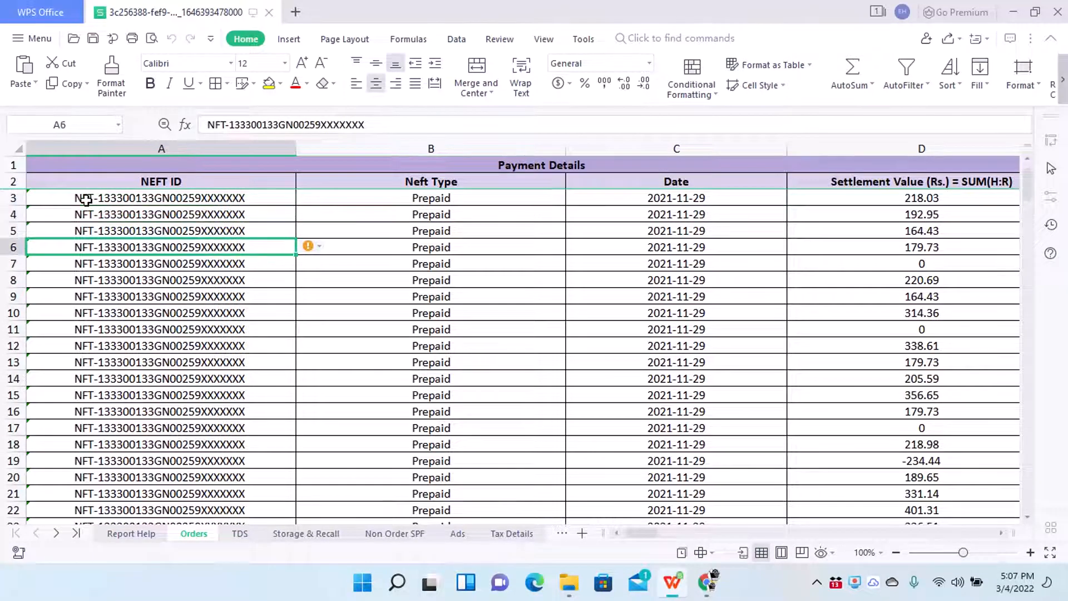
key("Up")
key("Up")
key("Up")
key("Down")
key("Down")
key("Down")
key("Down")
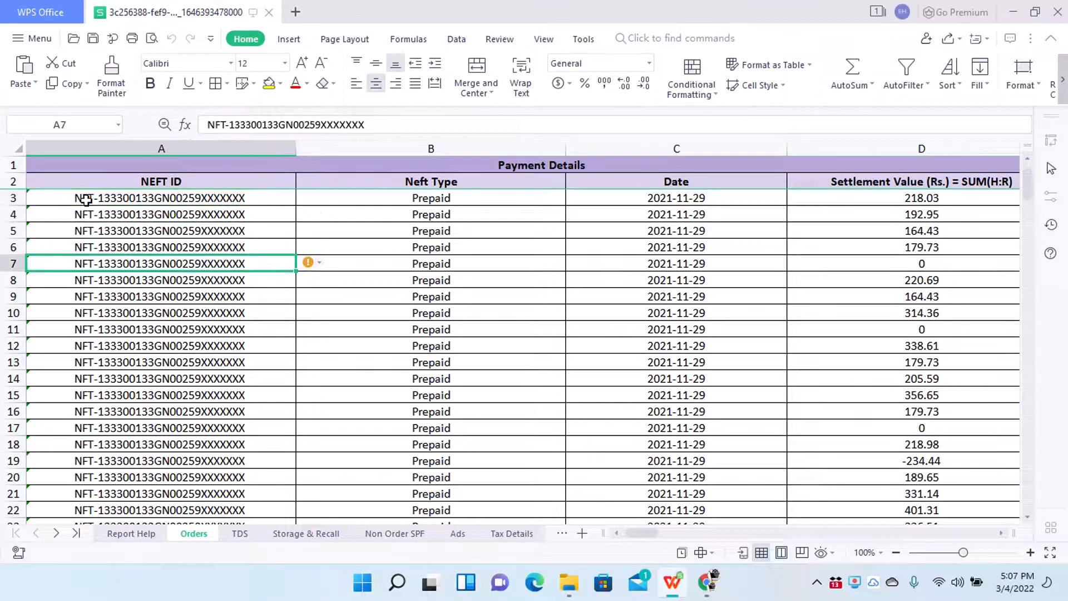
key("Up")
key("Up")
key("Up")
key("Up")
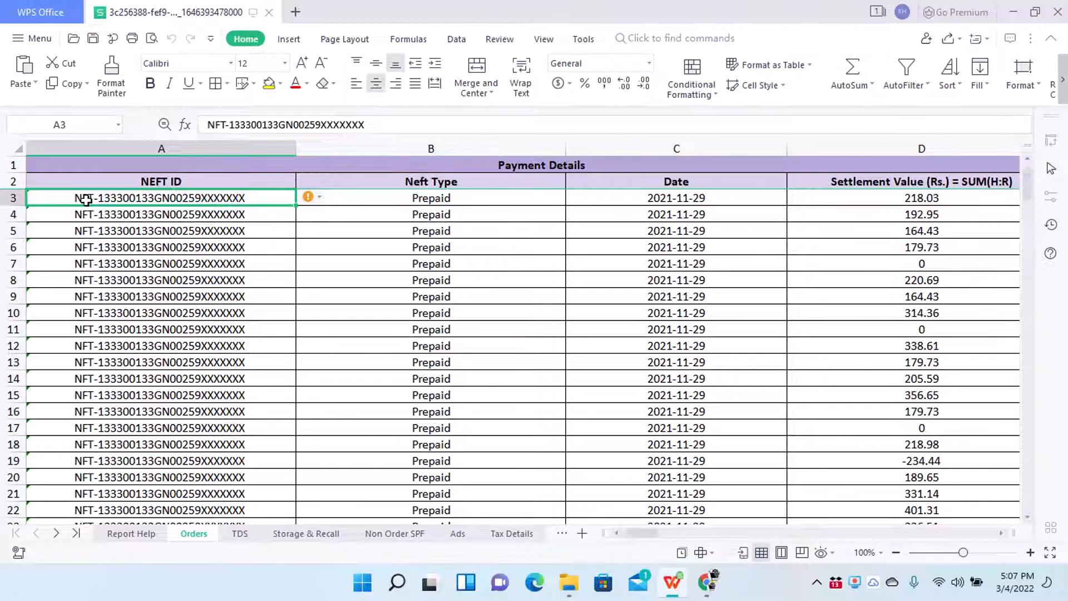
Examine the NEFT type, date and settlement value columns of the first order row
key("Right")
key("Right")
key("Right")
key("Right")
key("Left")
key("Left")
key("Left")
key("Left")
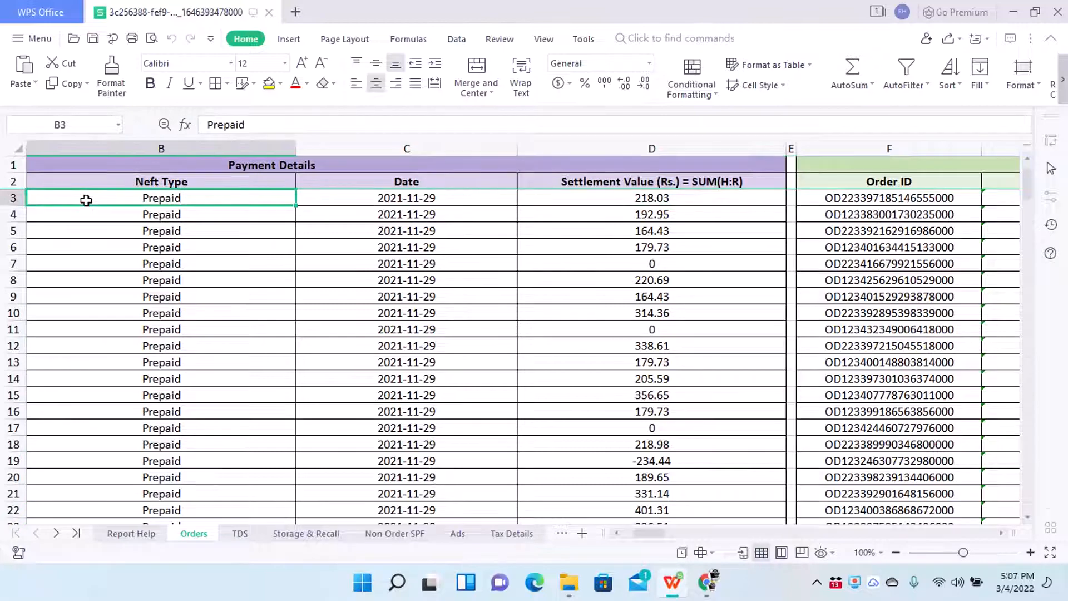
Apply an AutoFilter to the column headers in row 2 of the Orders sheet
key("Up")
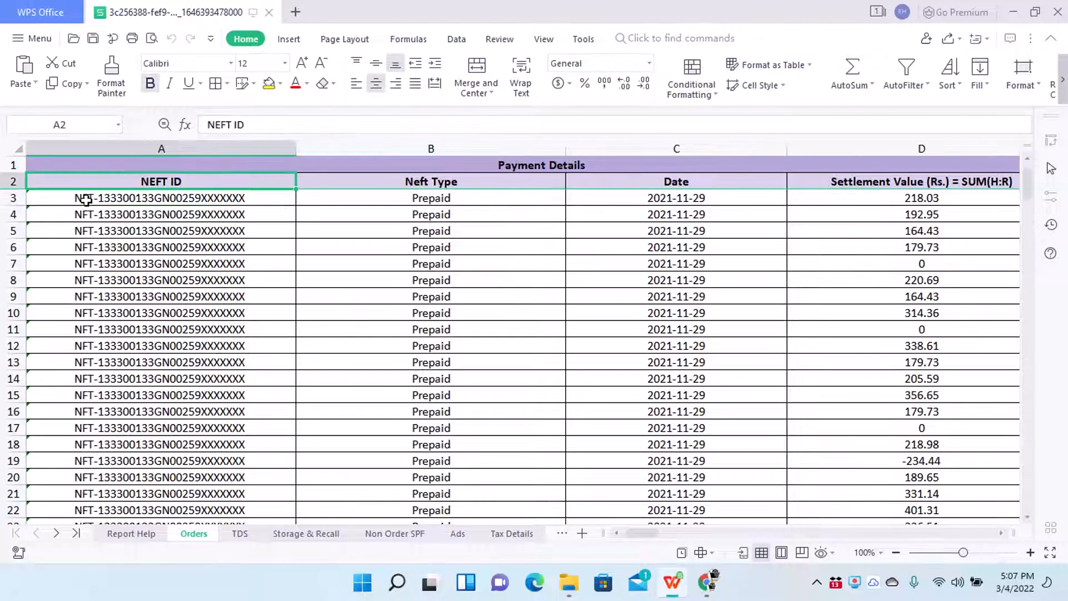
left_click(12, 181)
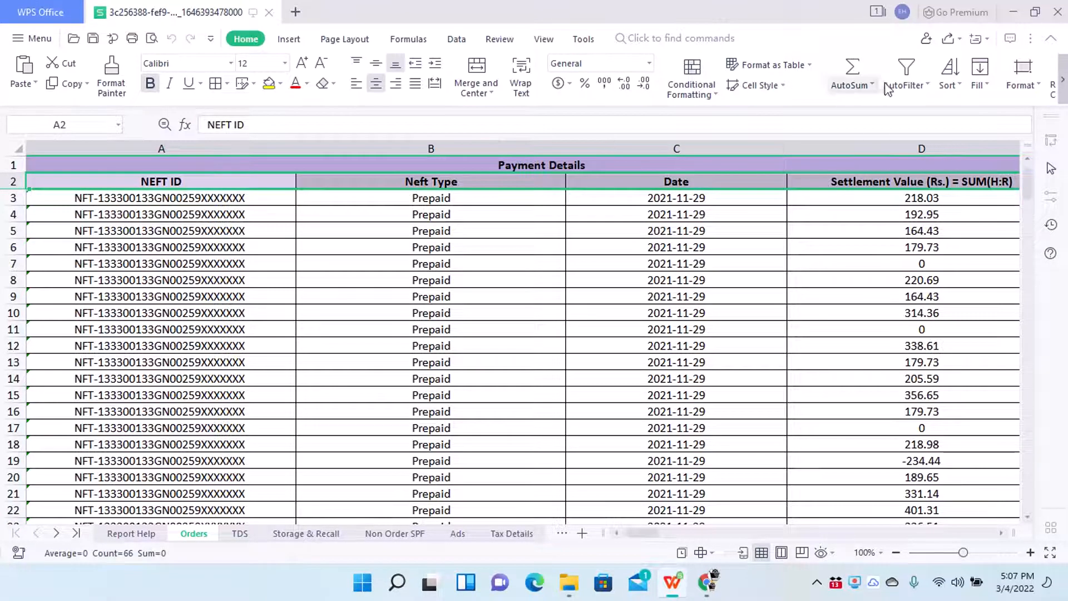
left_click(919, 84)
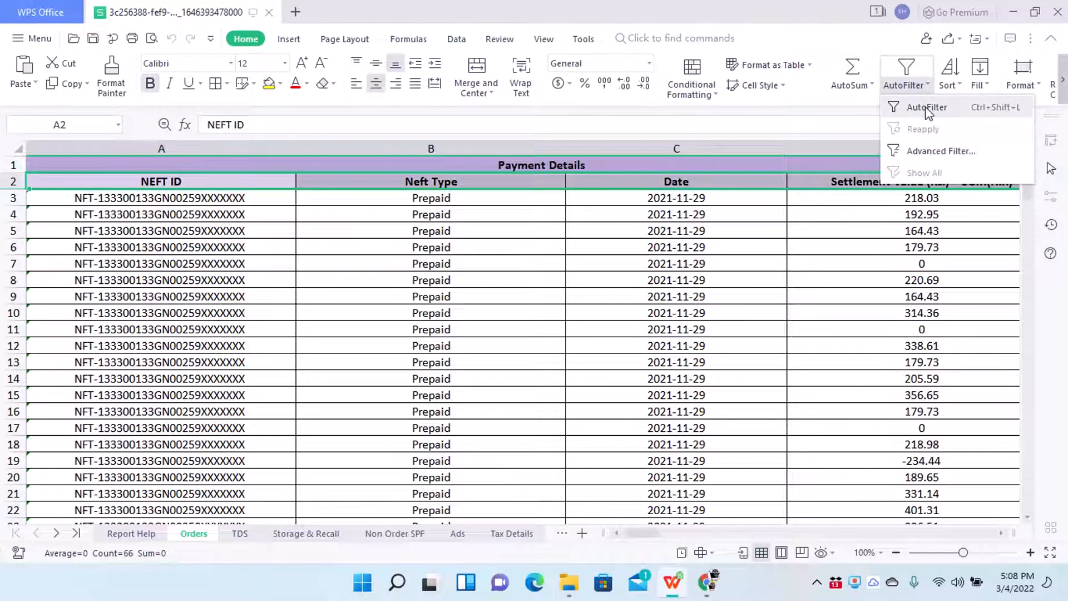
left_click(925, 107)
Examine the column headers across row 2 of the Orders sheet through to the end of the Buyer Invoice Details
key("Right")
key("Right")
key("Right")
key("Right")
key("Right")
key("Right")
key("Right")
key("Right")
key("Right")
key("Right")
key("Right")
key("Right")
key("Right")
key("Right")
key("Right")
key("Right")
key("Right")
key("Right")
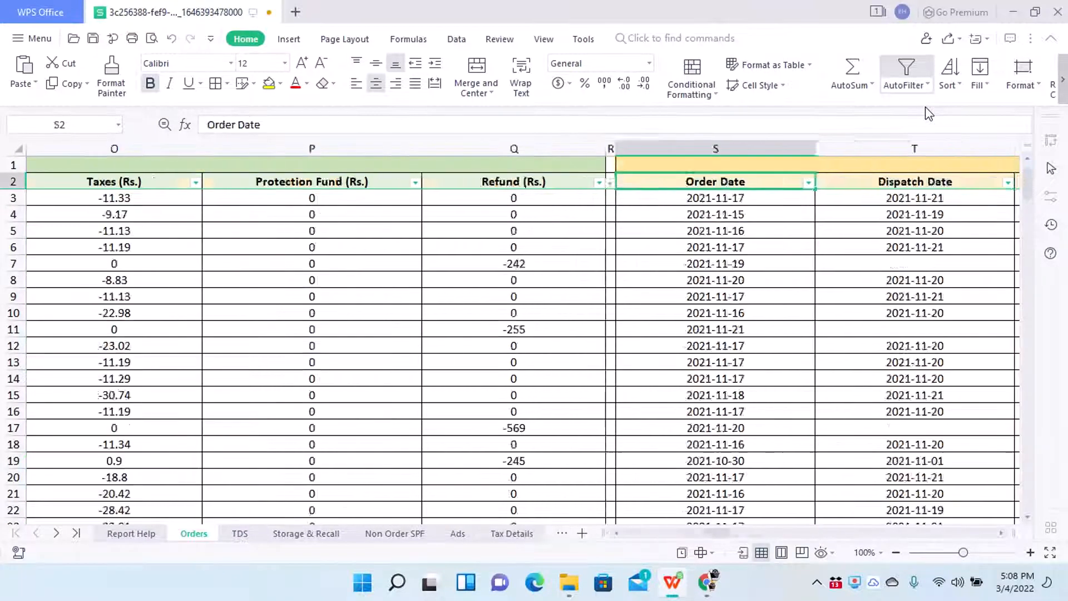
key("Right")
key("Right")
key("Right")
key("Right")
key("Right")
key("Right")
key("Right")
key("Right")
key("Right")
key("Right")
key("Right")
key("Right")
key("Right")
key("Right")
key("Right")
key("Right")
key("Right")
key("Right")
key("Right")
key("Right")
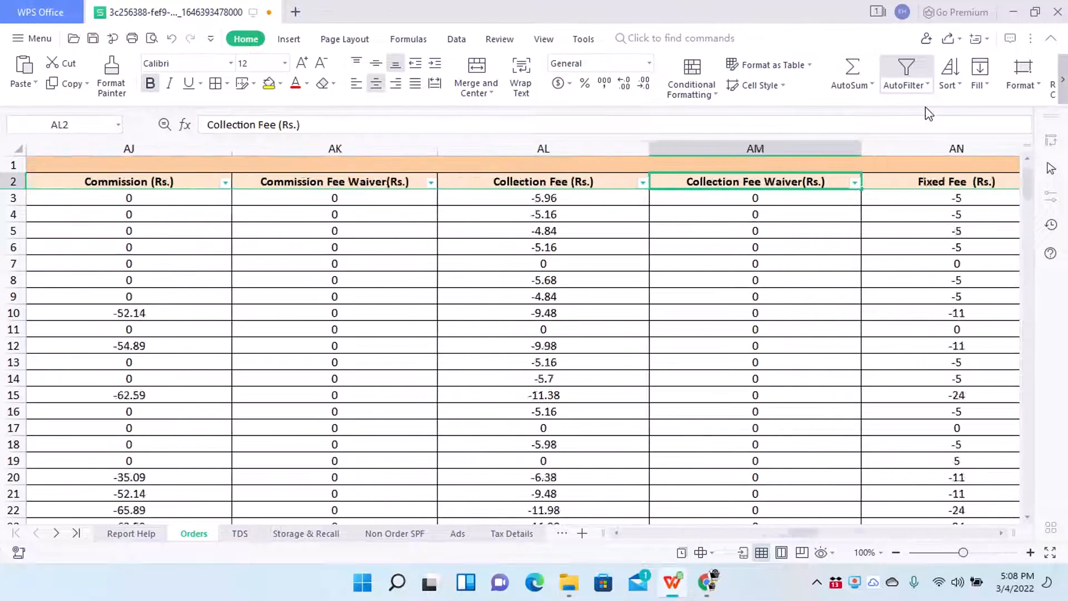
key("Right")
key("Right")
key("Right")
key("Right")
key("Right")
key("Right")
key("Right")
key("Right")
key("Right")
key("Right")
key("Right")
key("Right")
key("Right")
key("Right")
key("Right")
key("Right")
key("Right")
key("Right")
key("Right")
key("Right")
Filter the Chargeable Wt. Slab (In Kgs) column to show only the 0.5-1.0, 1.0-1.5 and 2.0-2.5 slabs
key("Left")
key("Left")
key("Left")
key("Left")
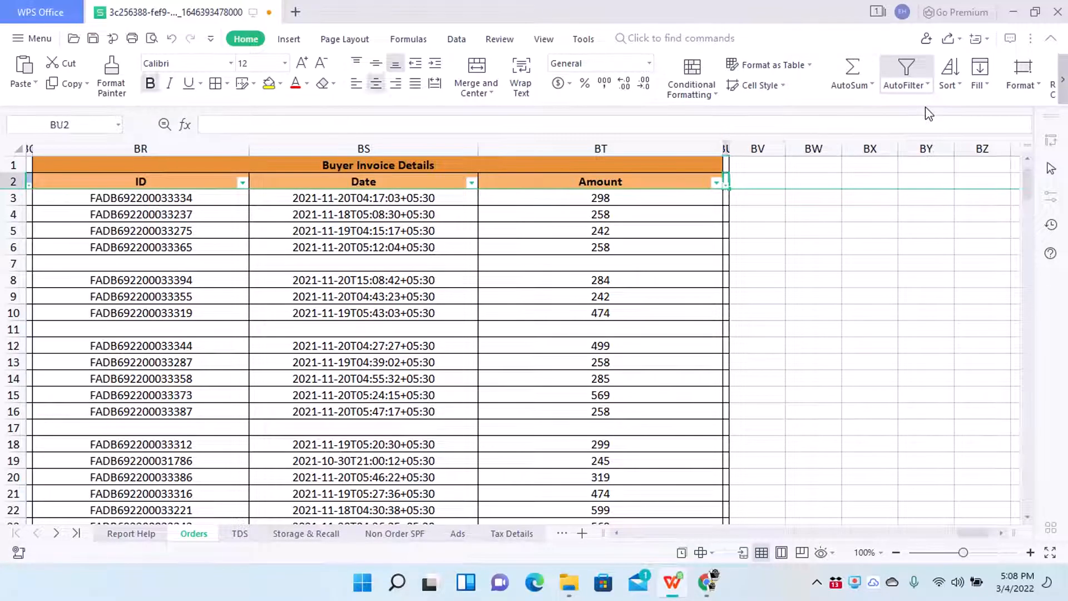
key("Left")
key("Left")
key("Left")
key("Left")
key("Left")
key("Left")
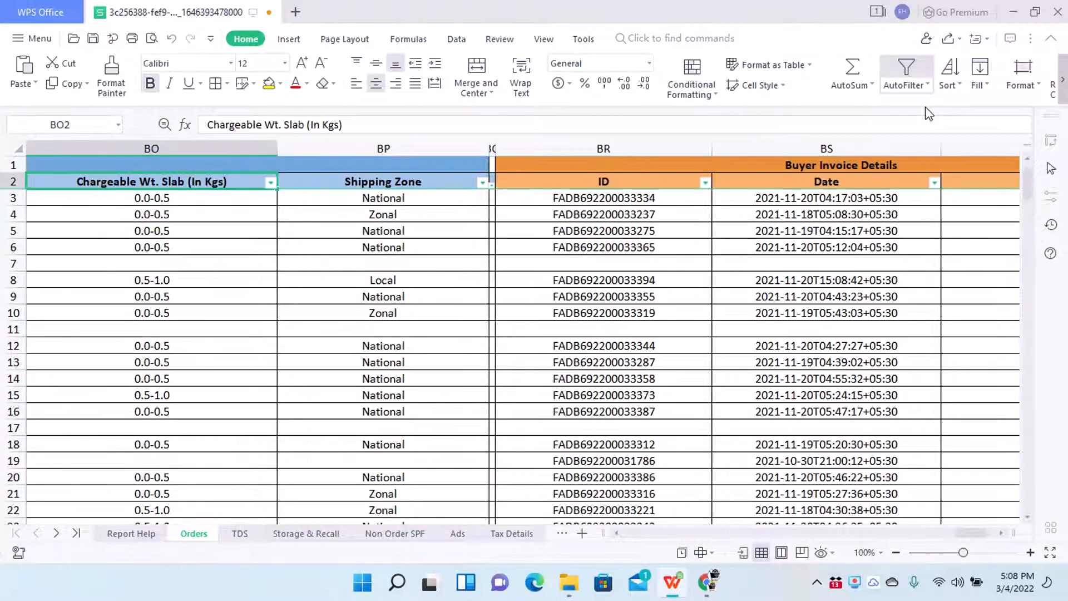
key("Left")
key("Right")
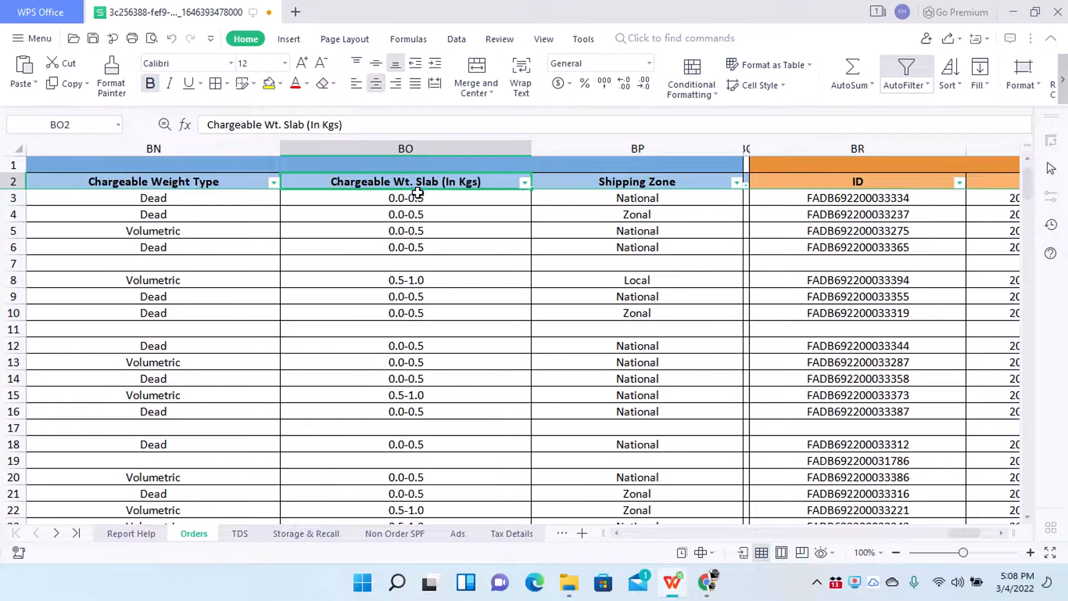
left_click(524, 183)
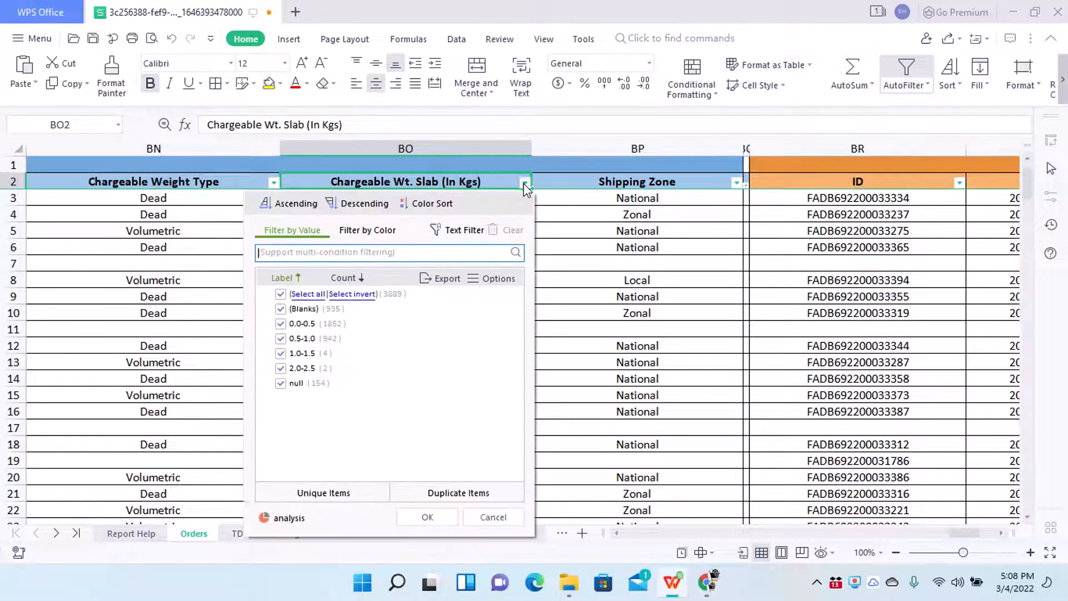
left_click(281, 295)
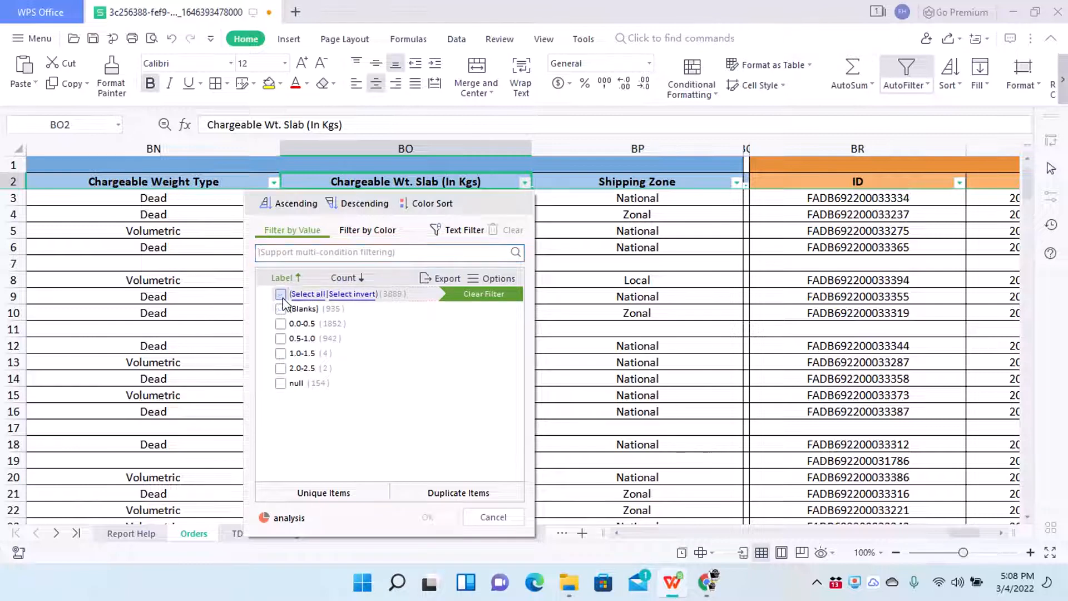
left_click(281, 340)
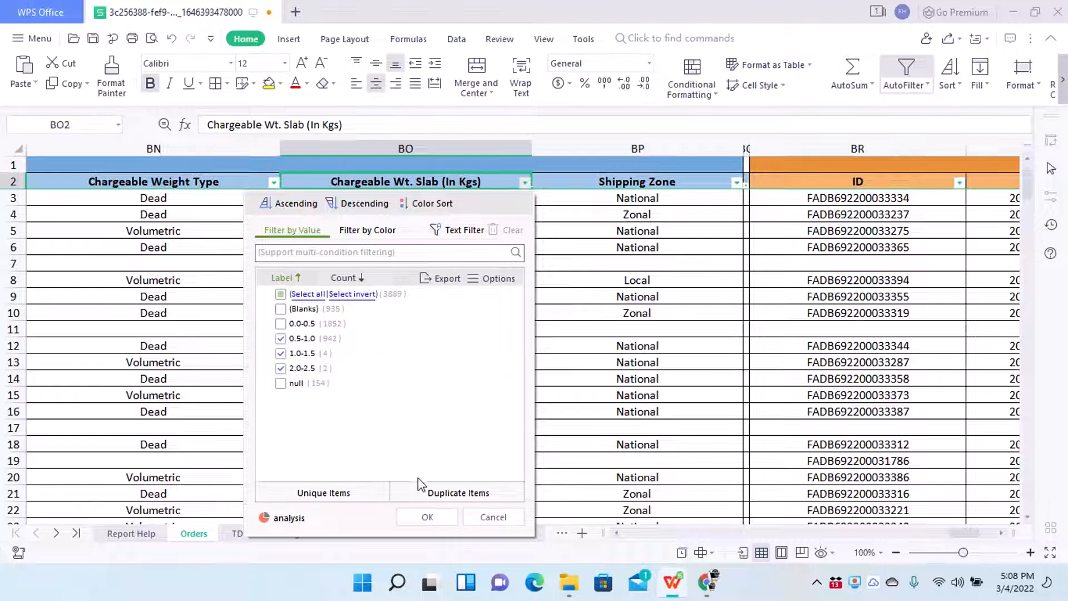
left_click(420, 516)
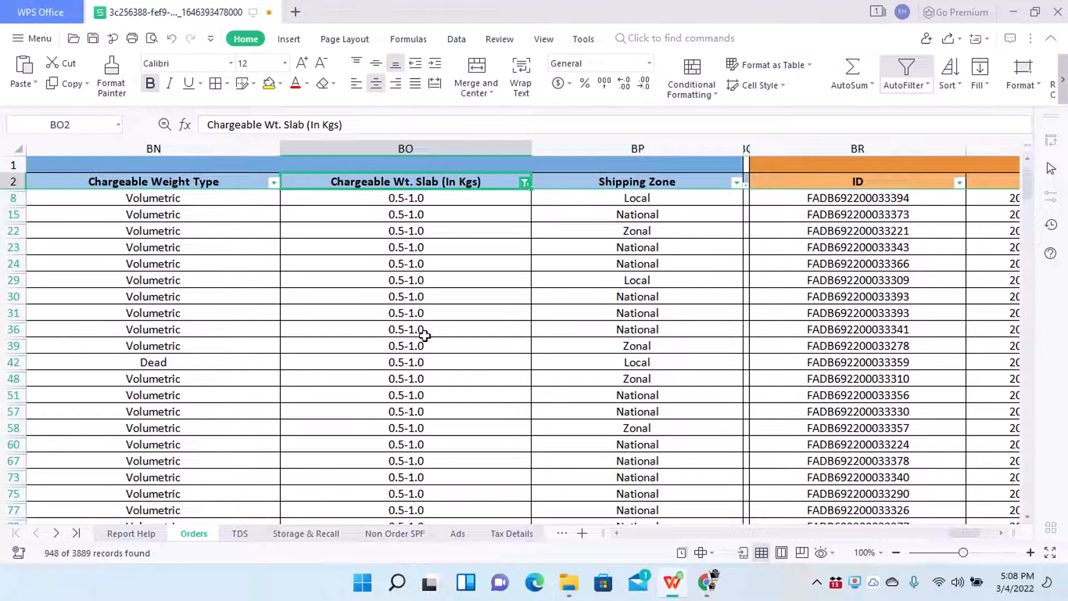
Select the filtered weight slab entries from BO8 to the last row and look down through the column's rows
left_click(411, 200)
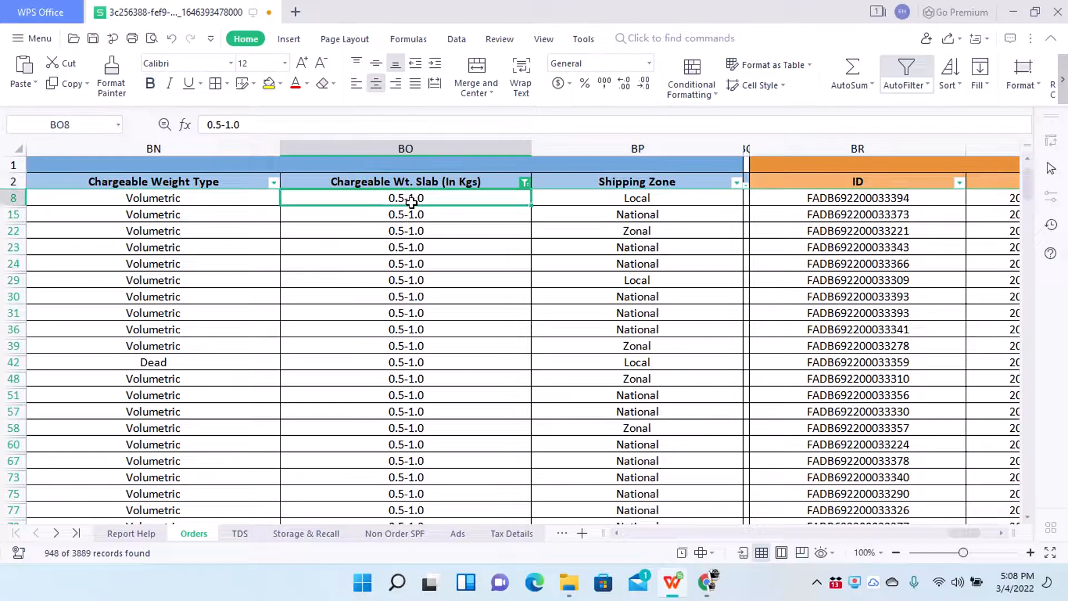
key("ctrl+shift+Down")
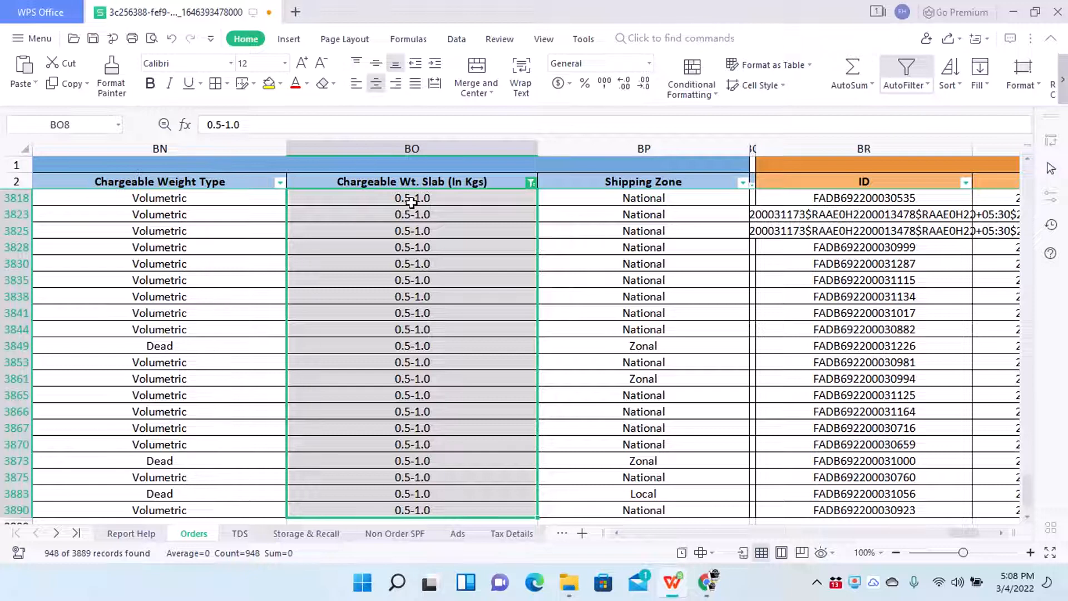
key("Down")
key("Down")
key("Down")
key("Down")
key("Down")
key("Down")
key("Down")
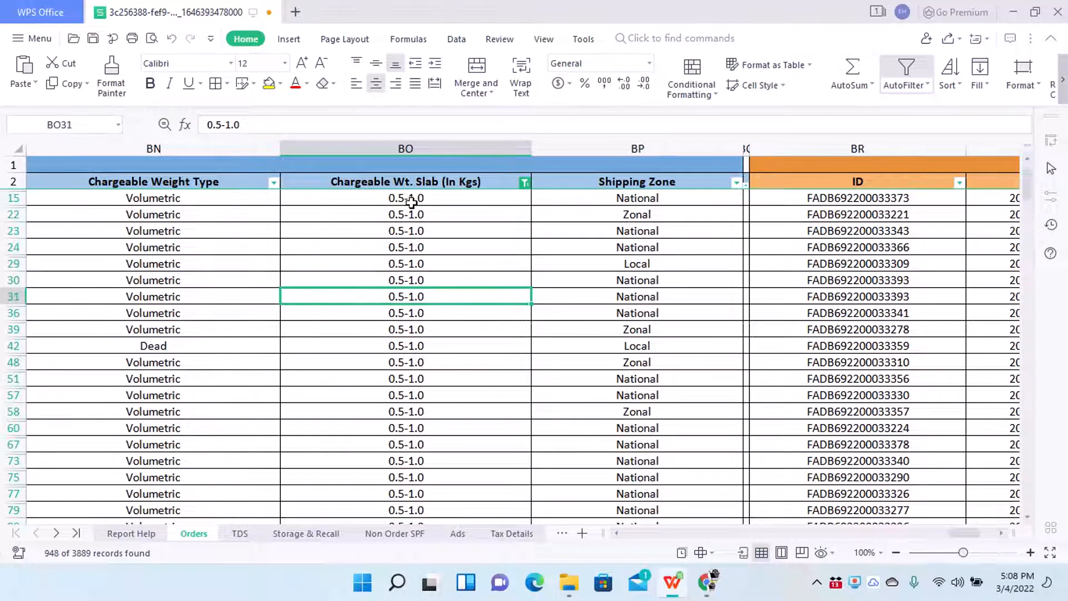
key("Down")
key("Down")
key("Down")
key("Down")
key("Down")
key("Down")
key("Down")
key("Down")
key("Down")
key("Down")
key("Down")
key("Down")
key("Down")
key("Down")
key("Down")
key("Down")
key("Down")
key("Down")
key("Down")
key("Down")
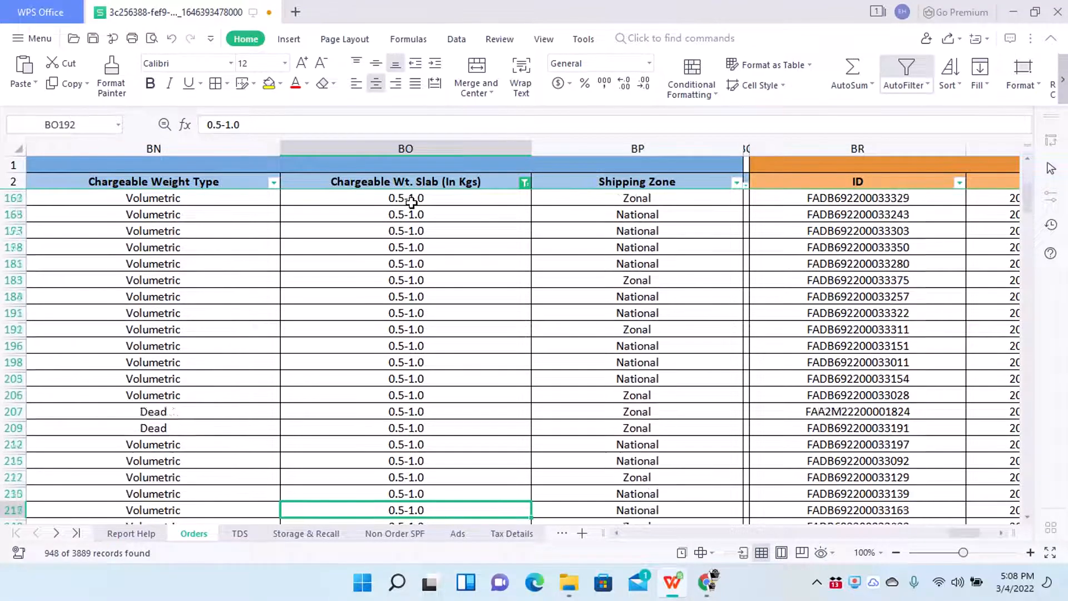
key("Down")
key("Down")
key("Down")
key("Down")
key("Down")
key("Down")
key("Down")
key("Down")
key("Down")
key("Down")
key("Down")
key("Down")
key("Down")
key("Down")
key("Down")
key("Down")
key("Down")
key("Down")
key("Down")
key("Down")
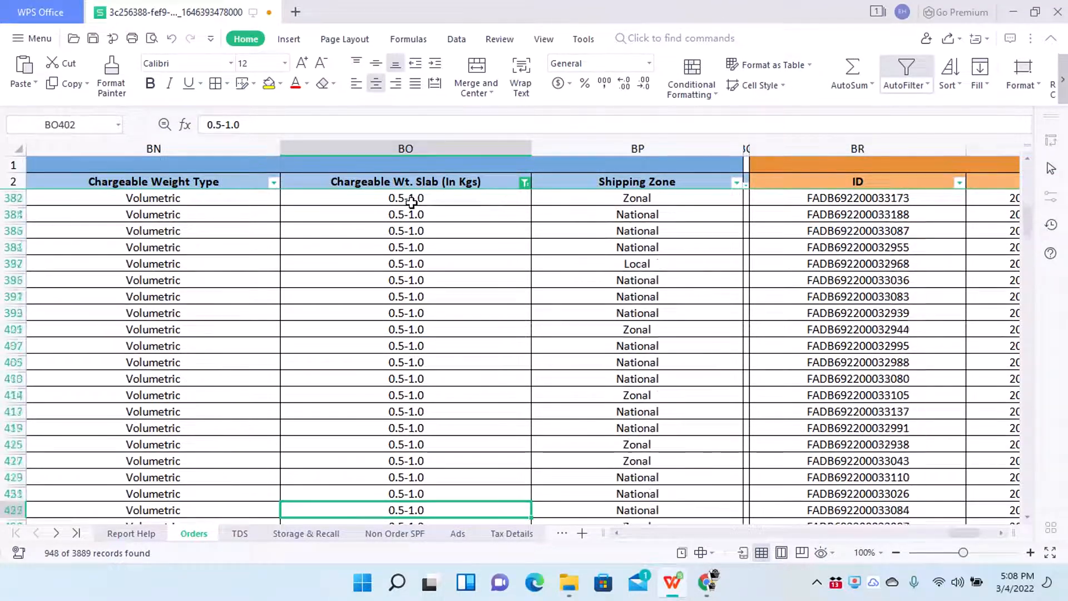
key("Down")
key("Down")
key("Down")
key("Down")
key("Down")
key("Down")
key("Down")
key("Down")
key("Down")
key("Down")
key("Down")
key("Down")
key("Down")
key("Down")
key("Down")
key("Down")
key("Down")
key("Down")
key("Down")
key("Down")
Examine the shipping zone, package dimensions, volumetric weight and dead weight columns of the first filtered order row
key("ctrl+Up")
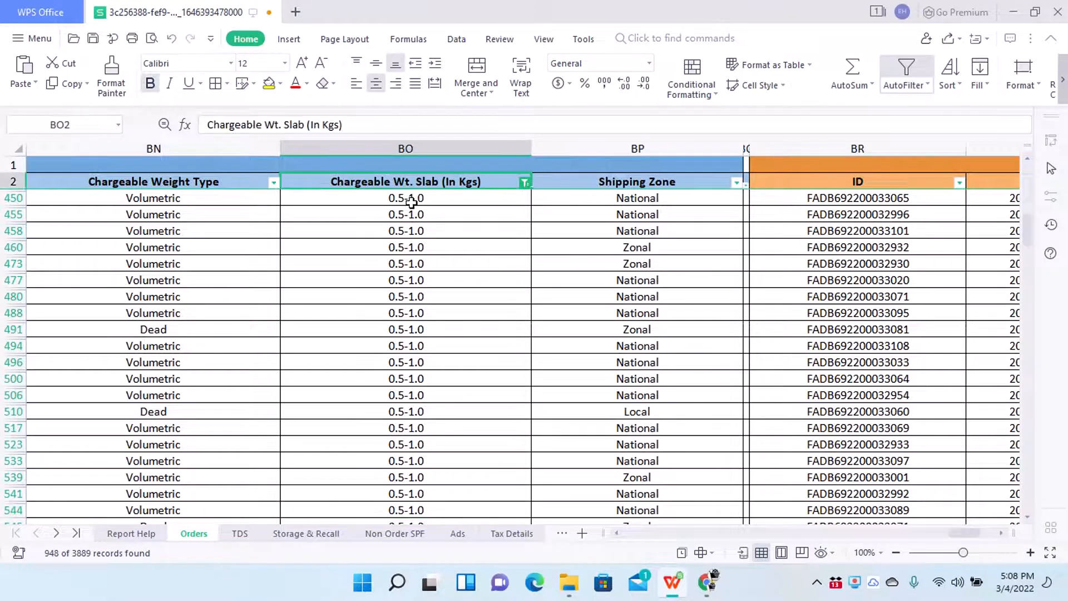
key("Down")
key("Right")
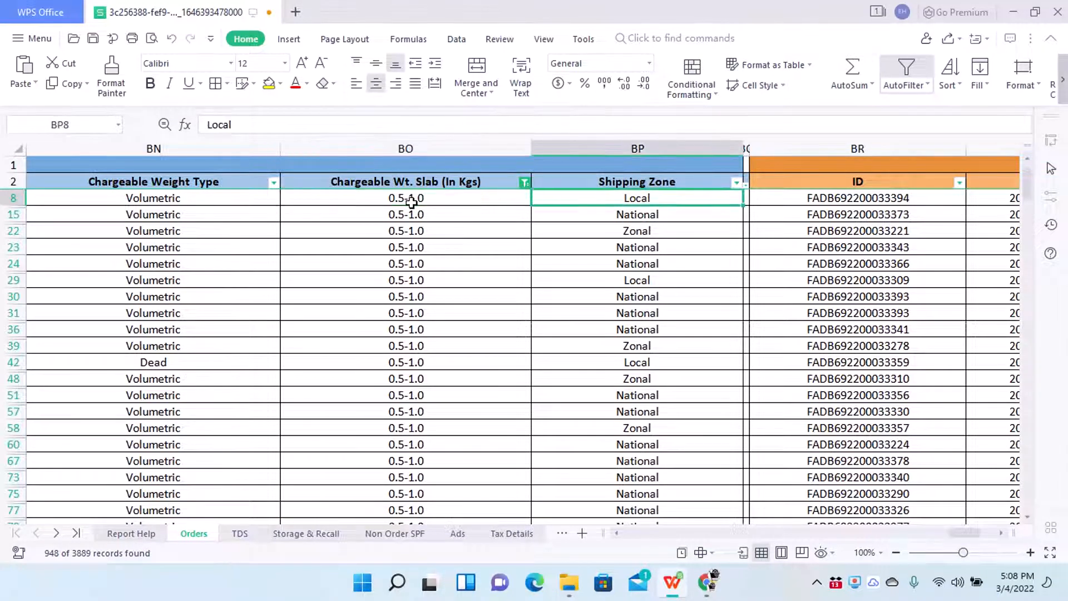
key("Left")
key("Left")
key("Left")
key("Left")
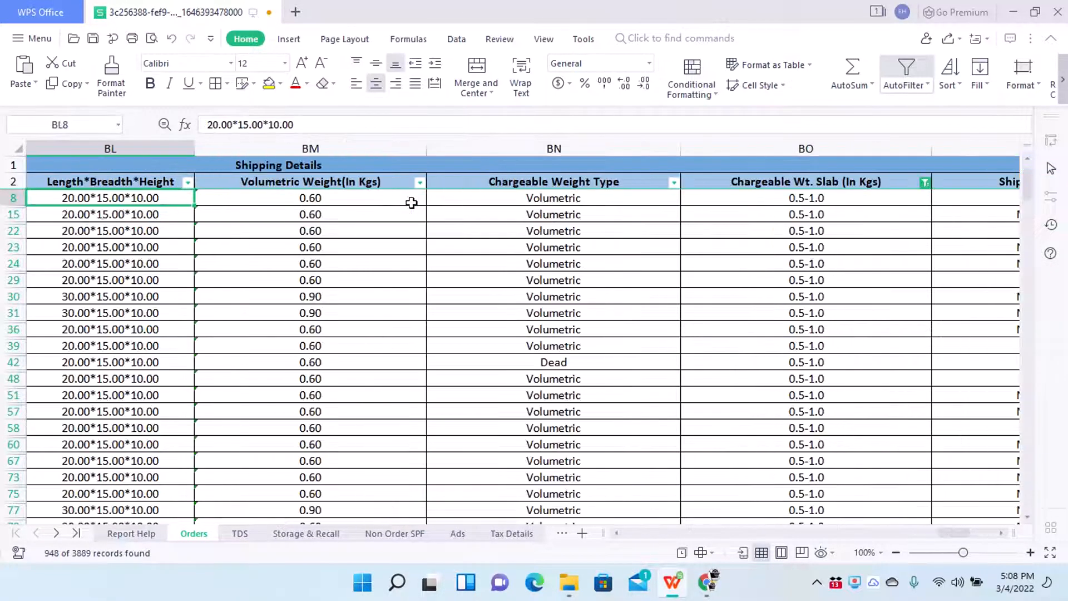
key("Right")
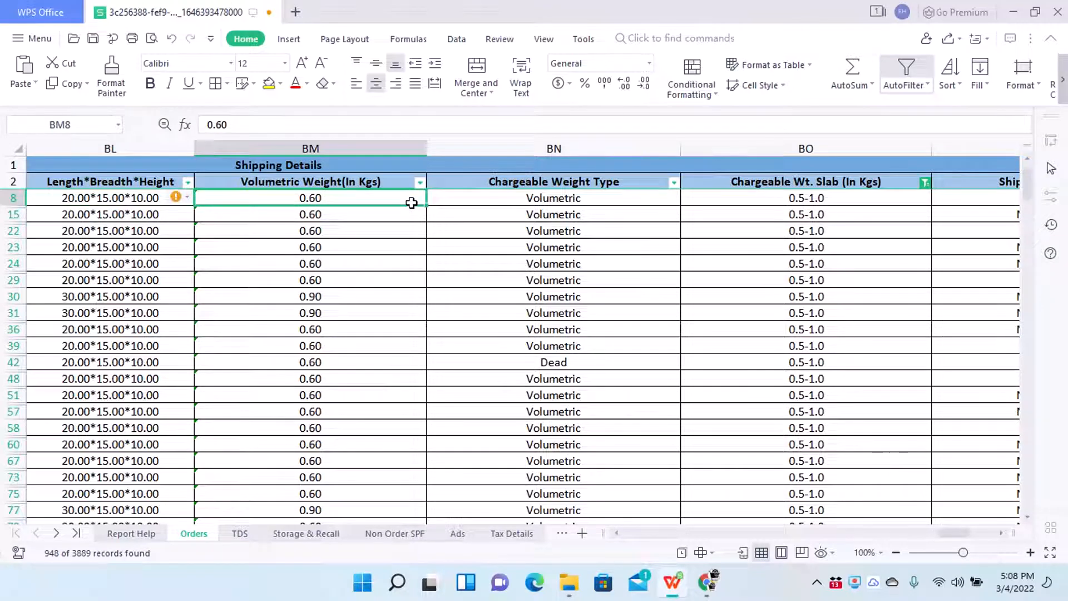
key("Left")
key("Left")
key("Left")
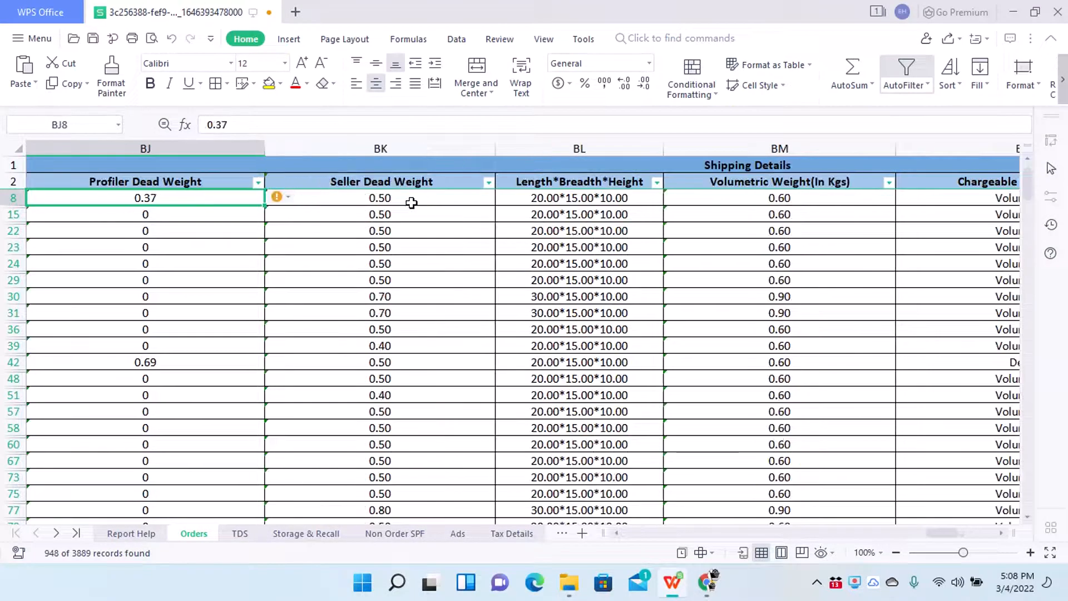
Examine the Seller Dead Weight entries of the first filtered orders and read row 8 across to its chargeable weight slab
key("Right")
key("Down")
key("Down")
key("Down")
key("Down")
key("Up")
key("Up")
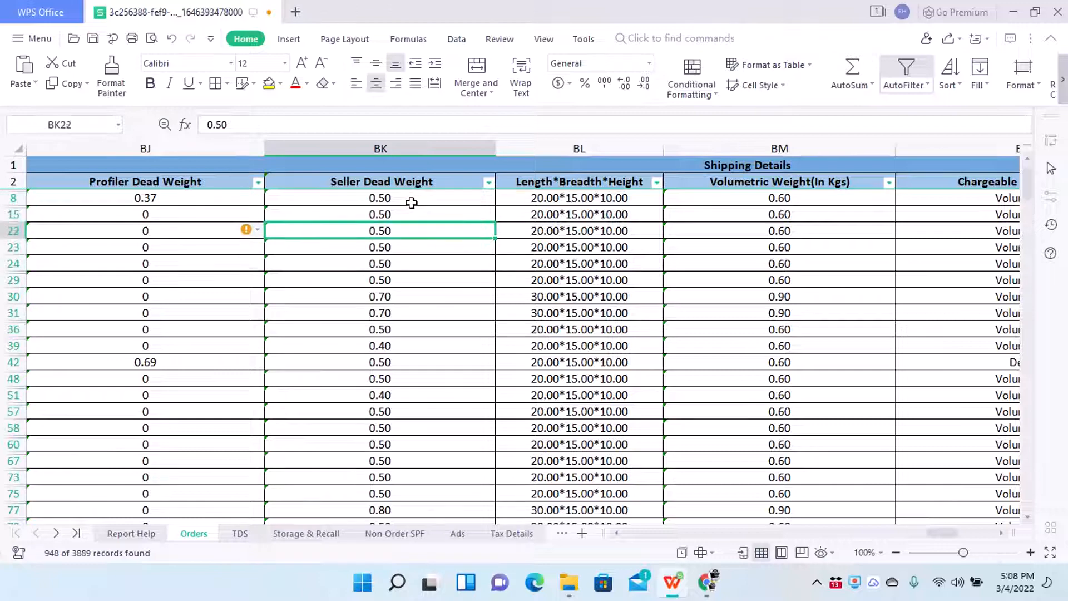
key("Up")
key("Up")
key("Right")
key("Right")
key("Right")
key("Right")
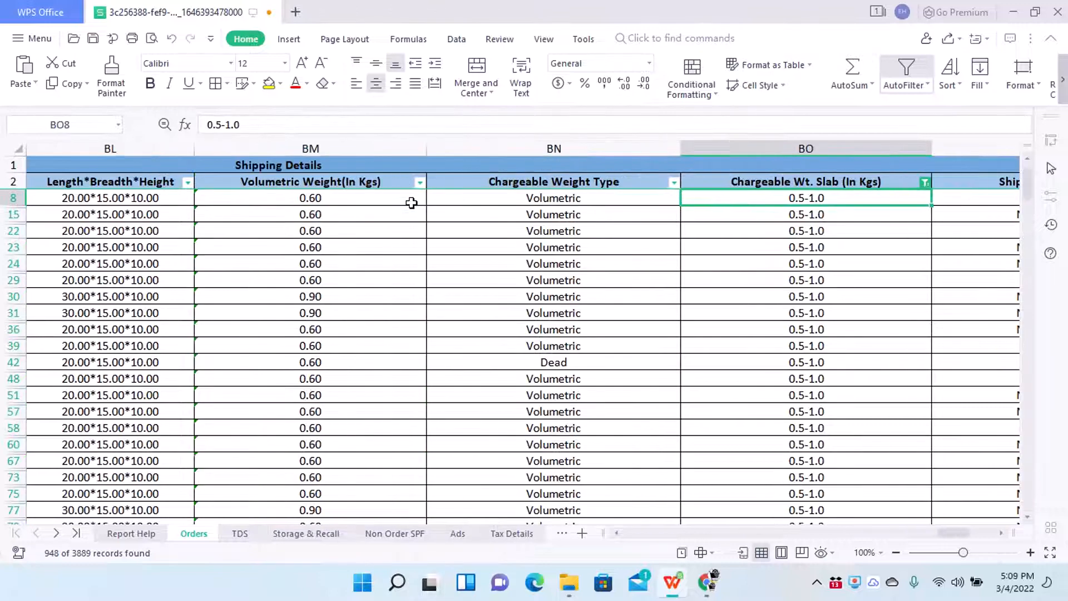
Examine the Volumetric Weight(In Kgs) entries of the first filtered orders and read row 8 across to its shipping zone
key("Left")
key("Left")
key("Left")
key("Right")
key("Down")
key("Down")
key("Down")
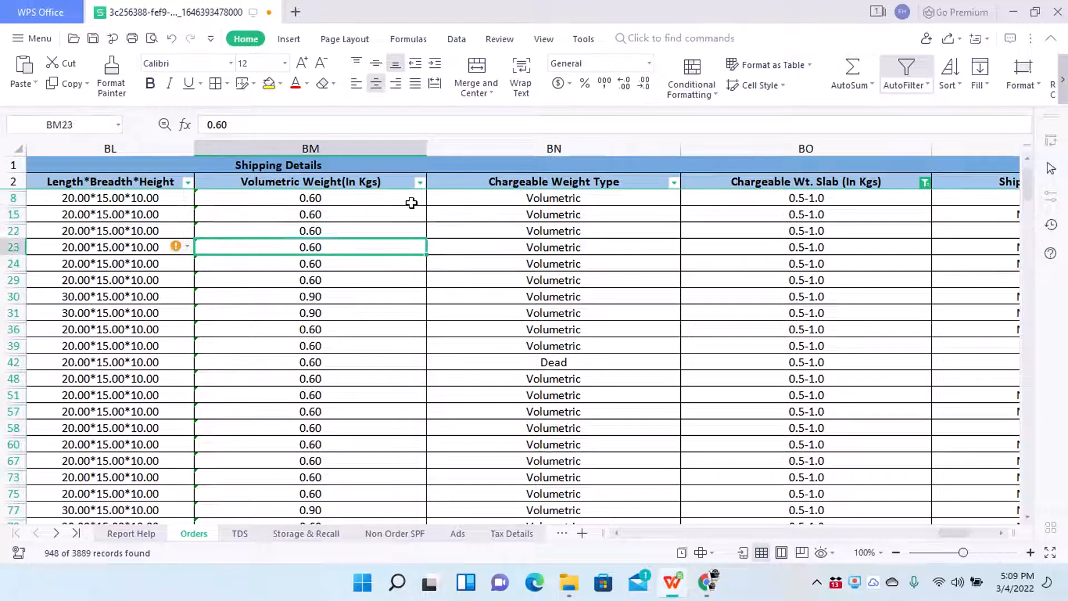
key("Down")
key("Up")
key("Up")
key("Up")
key("Up")
key("Right")
key("Right")
key("Right")
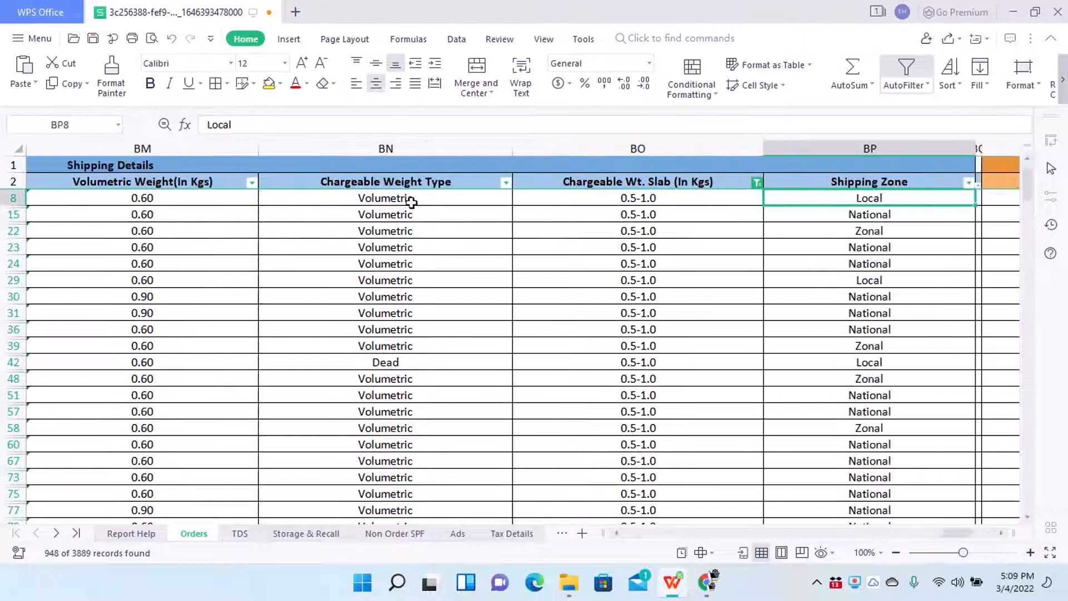
Compare row 8's profiler dead weight, package dimensions and volumetric weight with its chargeable weight slab
key("Left")
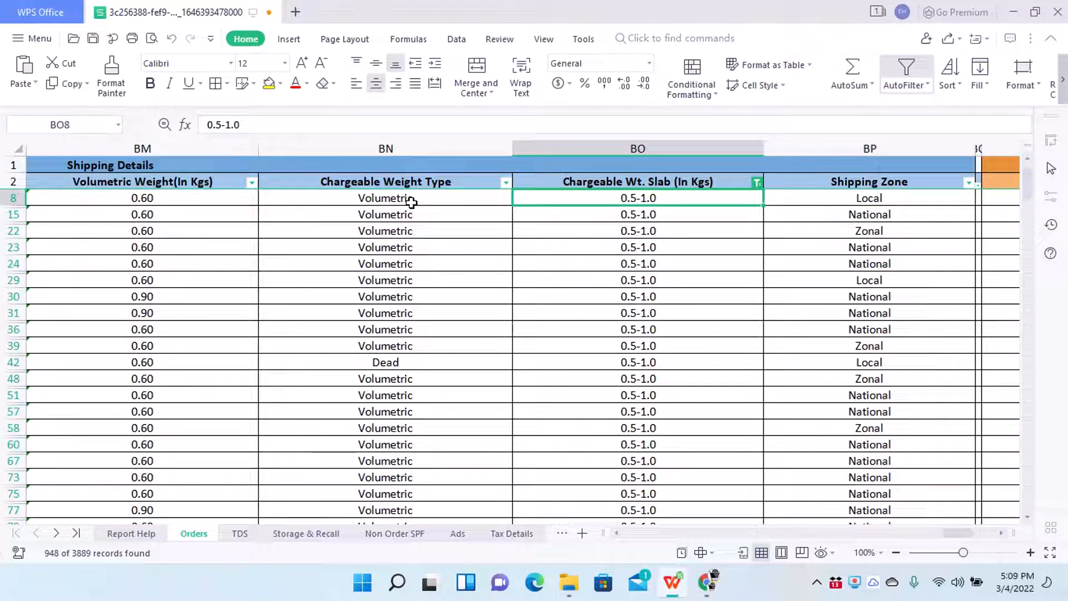
key("Left")
key("Left")
key("Left")
key("Left")
key("Left")
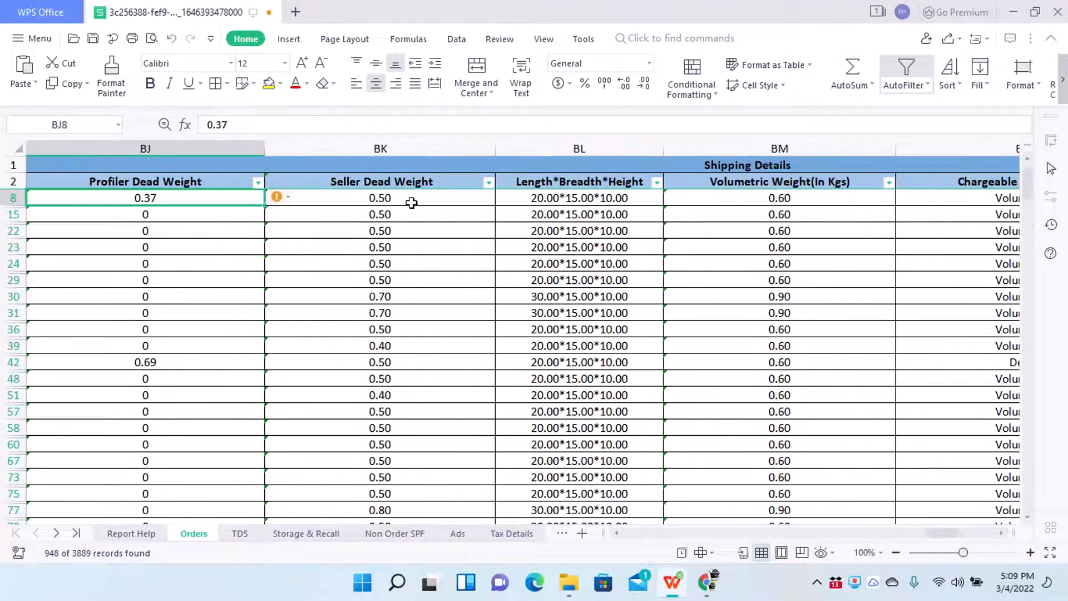
key("Right")
key("Right")
key("Right")
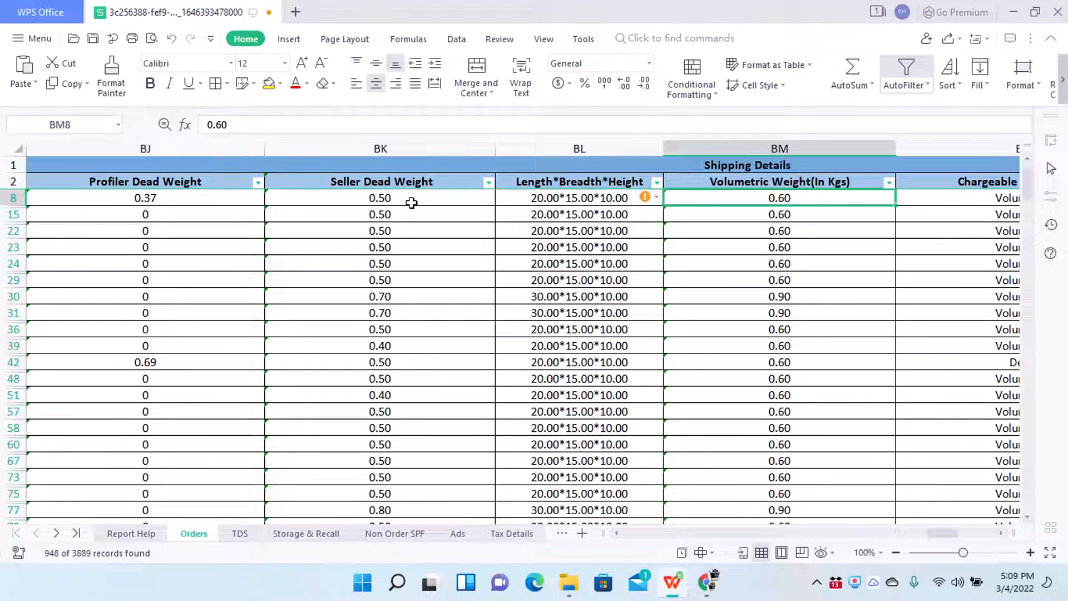
key("Left")
key("Right")
key("Right")
key("Right")
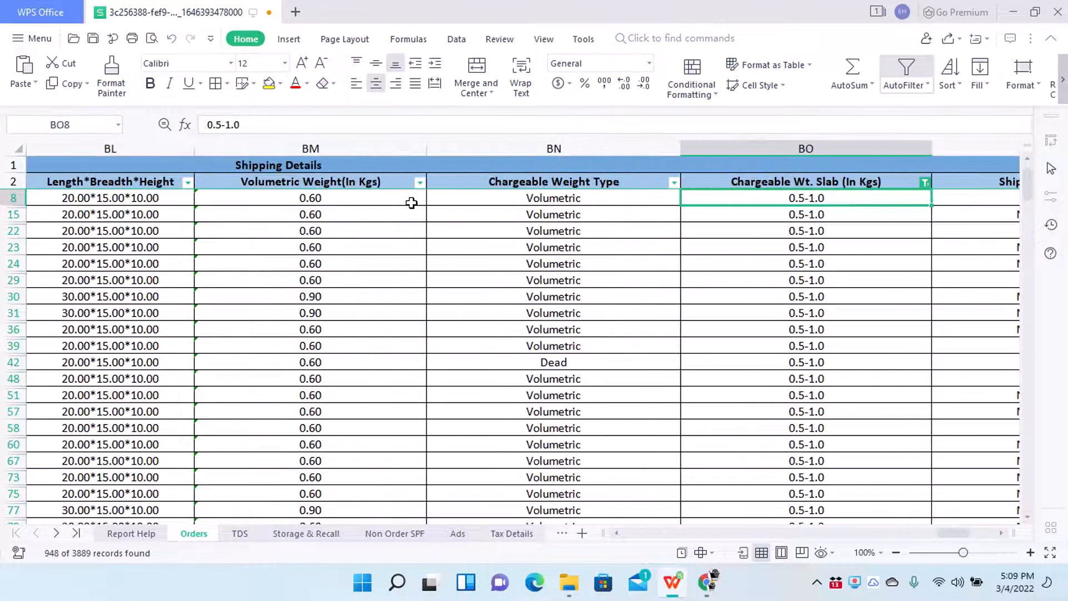
Examine the Length*Breadth*Height entries of the first filtered orders against row 8's volumetric weight, chargeable weight type and slab
key("Left")
key("Left")
key("Left")
key("Down")
key("Down")
key("Down")
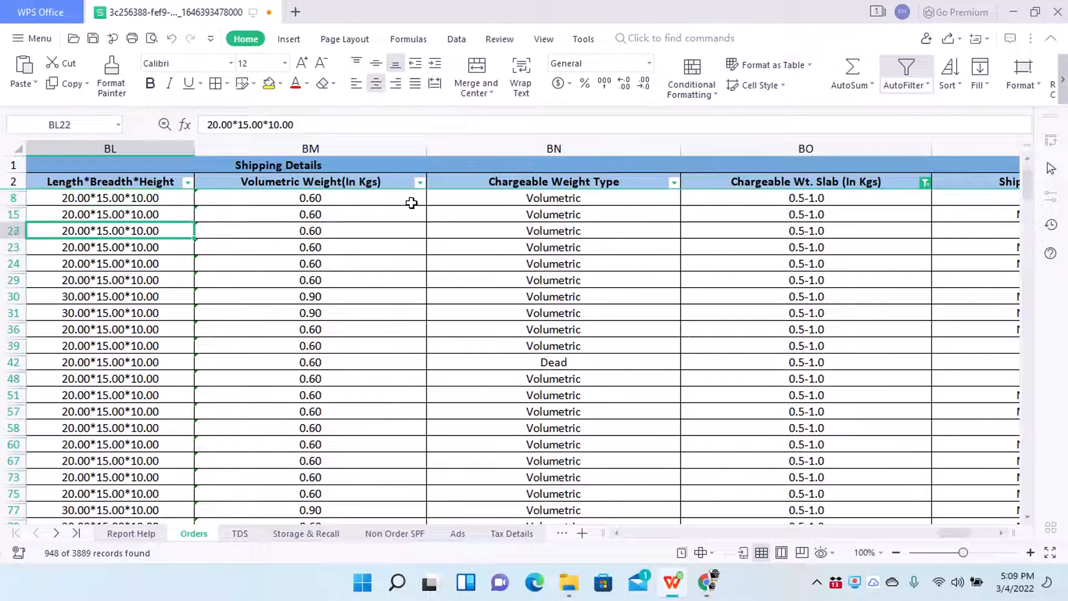
key("Up")
key("Up")
key("Up")
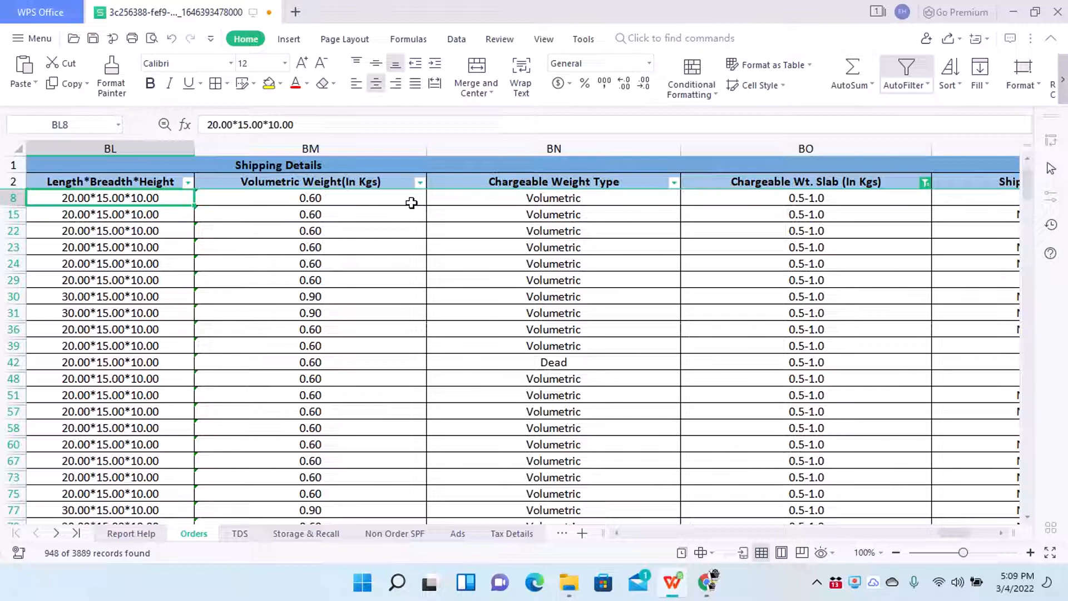
key("Right")
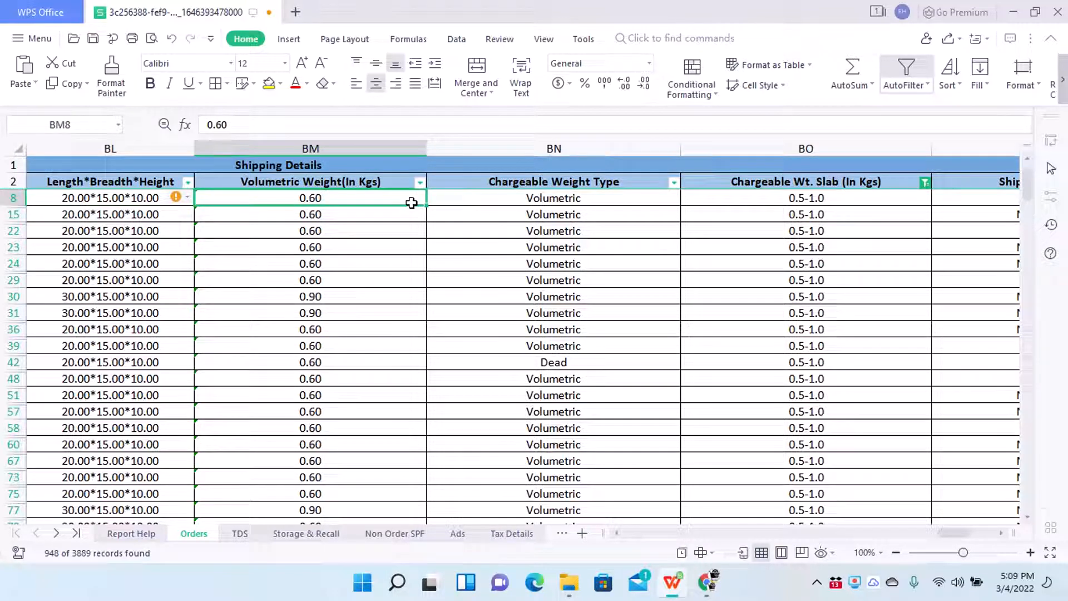
key("Right")
key("Right")
key("Right")
key("Left")
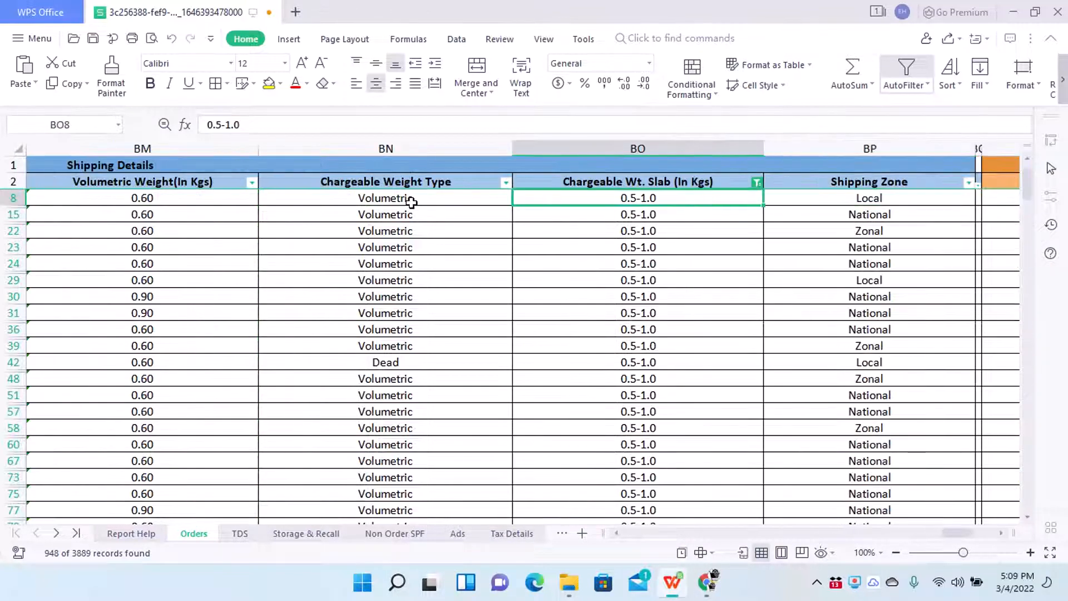
Locate the Seller SKU of the first filtered order in row 8 and select its cell
key("Left")
key("Left")
key("Left")
key("Left")
key("Left")
key("Left")
key("Left")
key("Left")
key("Left")
key("Left")
key("Left")
key("Left")
key("Left")
key("Left")
key("Left")
key("Left")
key("Left")
key("Left")
key("Left")
key("Left")
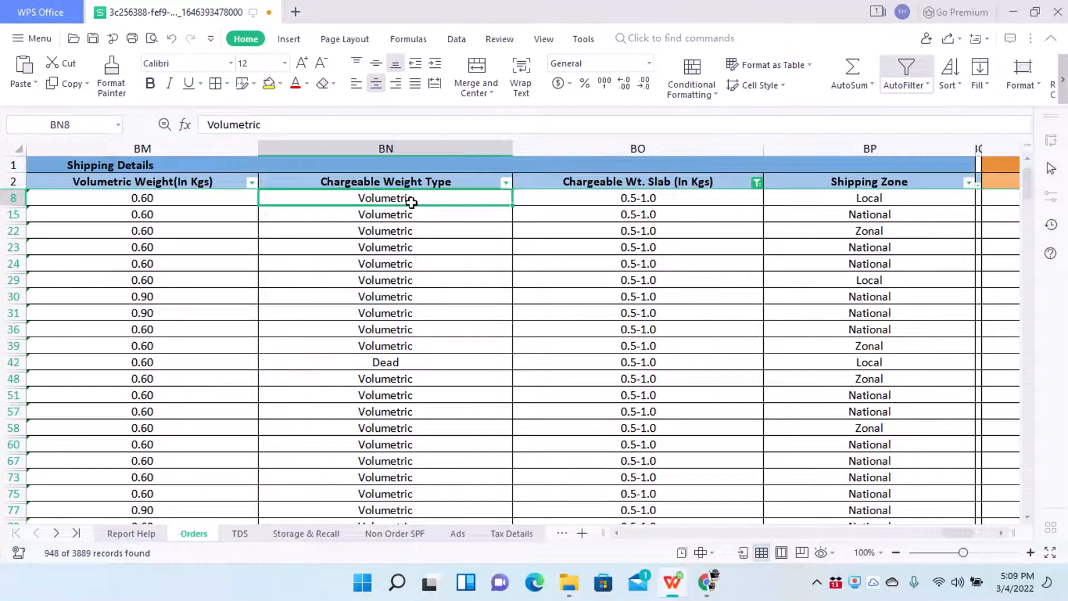
key("Left")
key("Left")
key("Left")
key("Left")
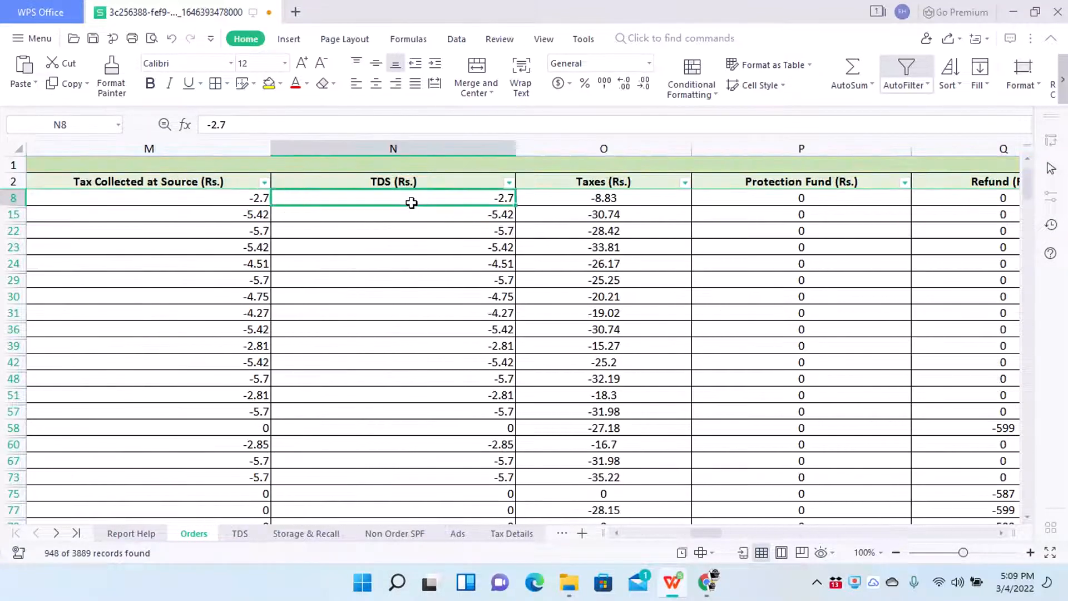
key("Right")
key("Right")
key("Right")
key("Right")
key("Right")
key("Right")
key("Right")
key("Right")
key("Right")
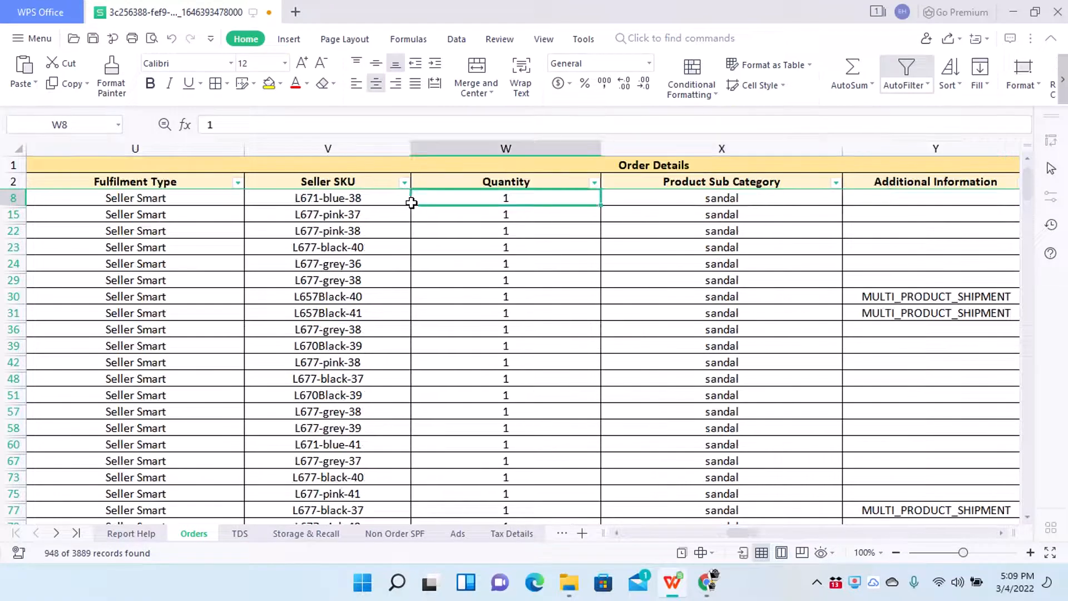
key("Left")
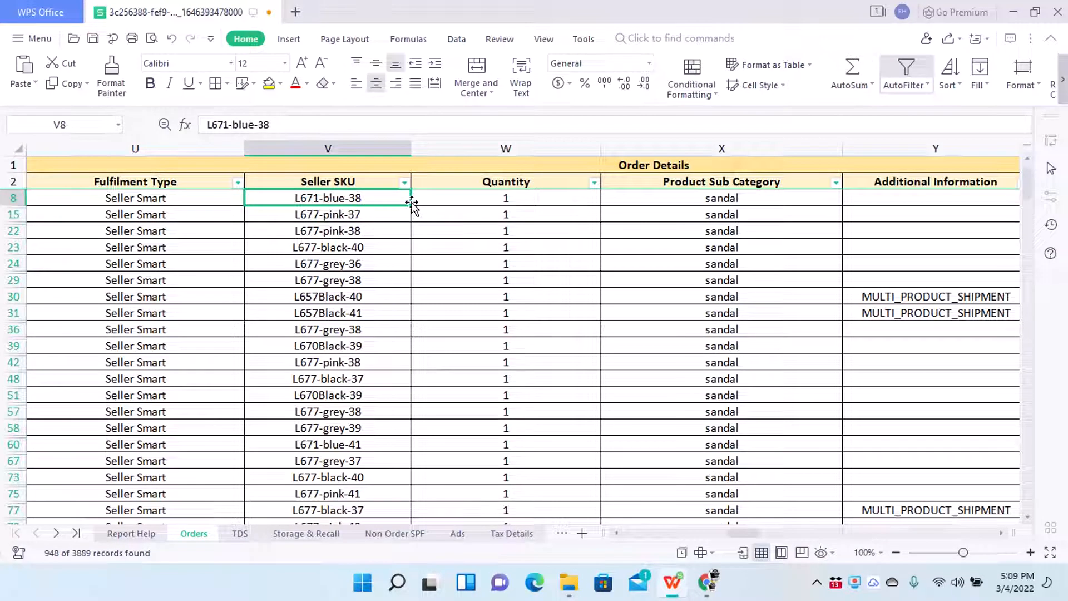
Switch to the Flipkart Seller Dashboard, open the listings page, skip its guided tour and search for SKU L671-blue-38
key("alt+Tab")
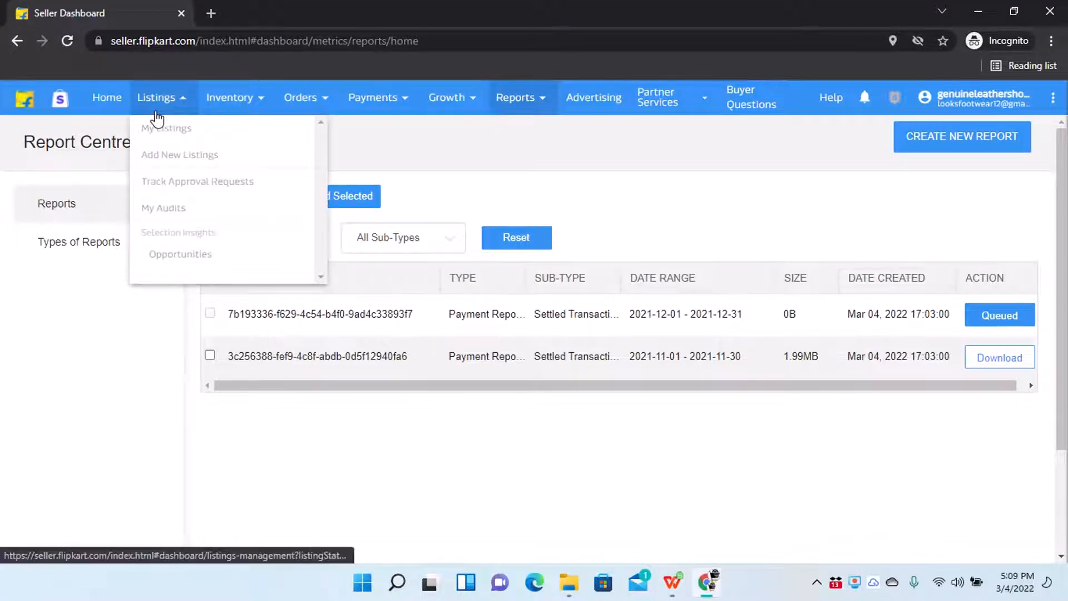
left_click(158, 116)
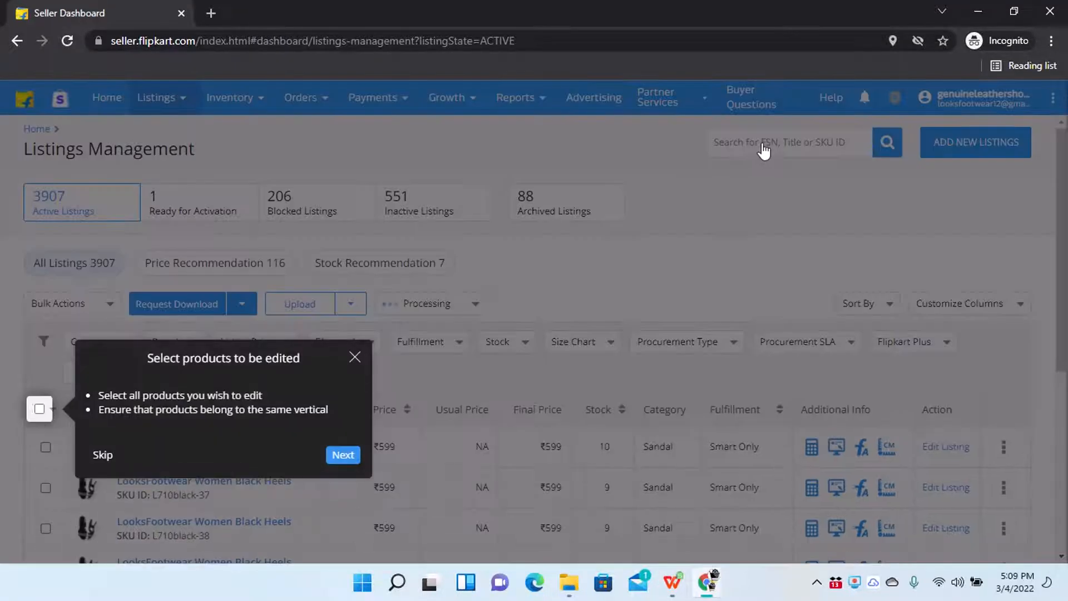
left_click_drag(493, 466, 146, 466)
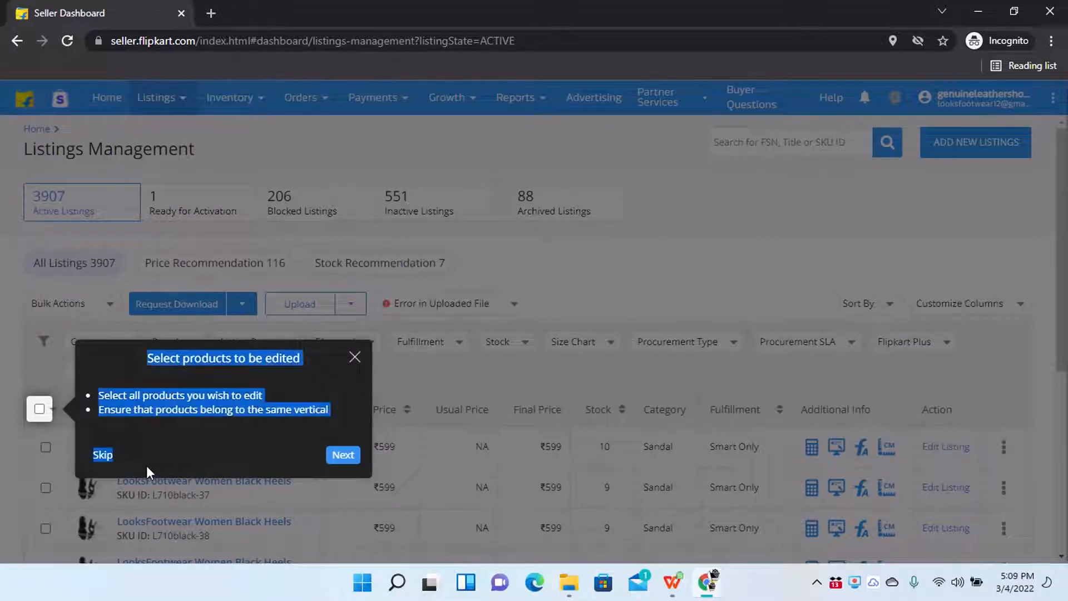
left_click(103, 456)
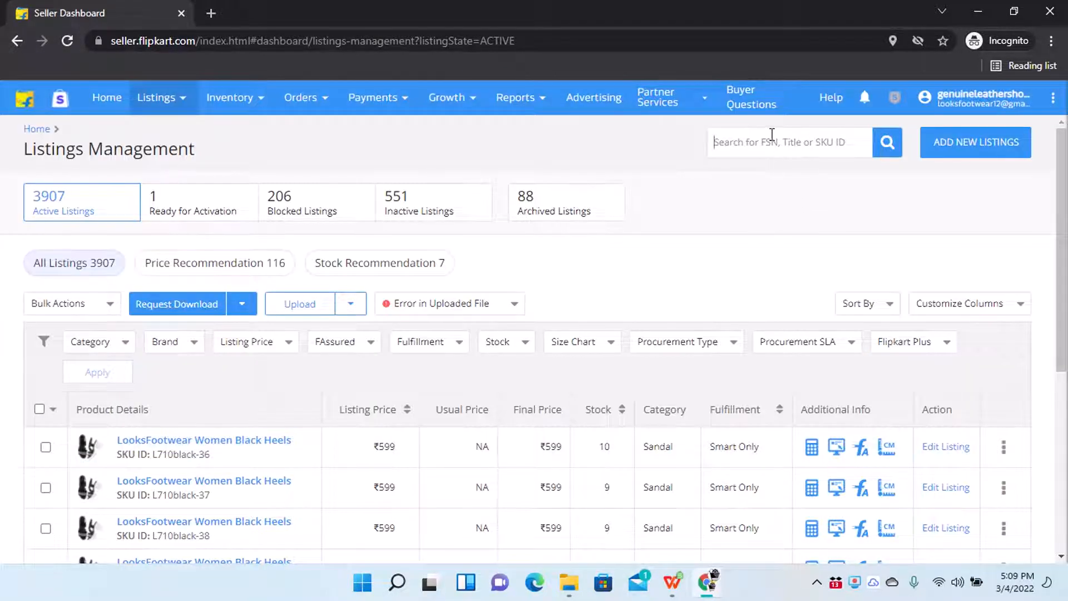
type("L671-blue-38")
key("Return")
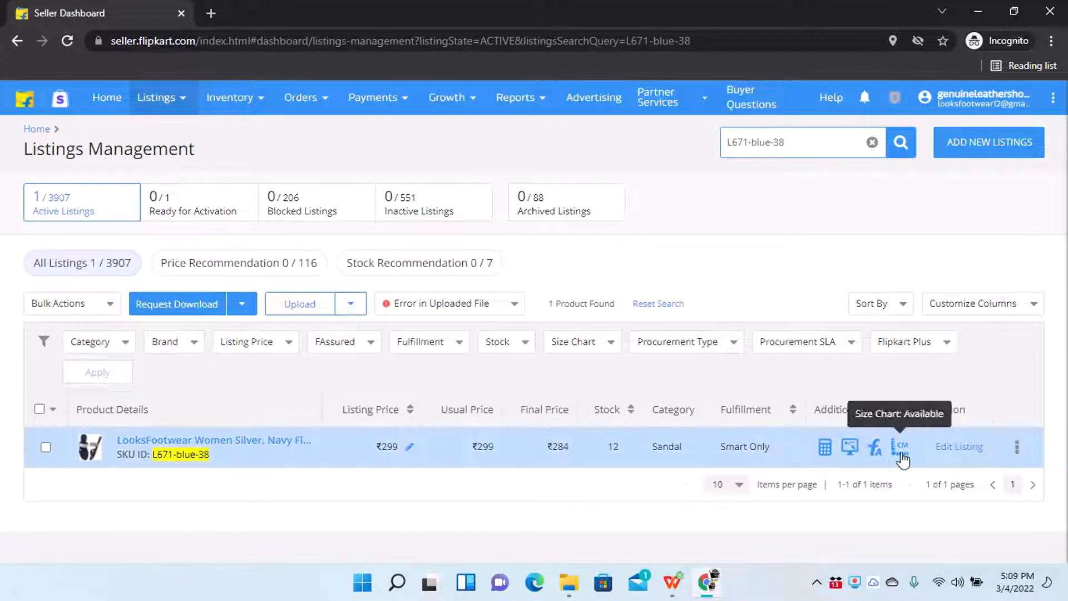
Edit the L671-blue-38 listing's package details to length 19, breadth 14 and height 8 cms, and submit the changes
left_click(956, 446)
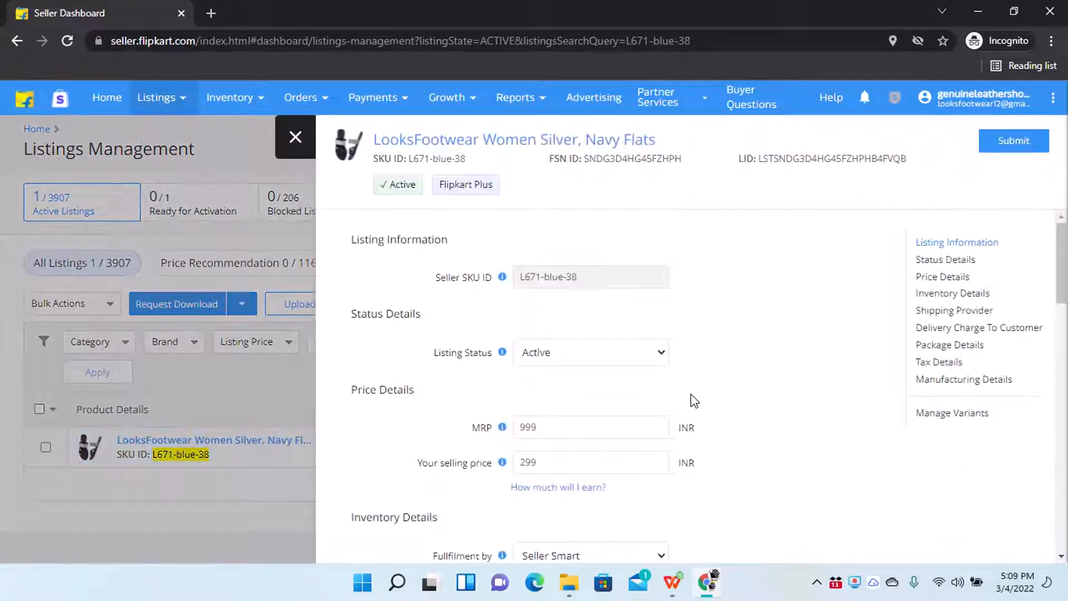
scroll(693, 401, "down", 8)
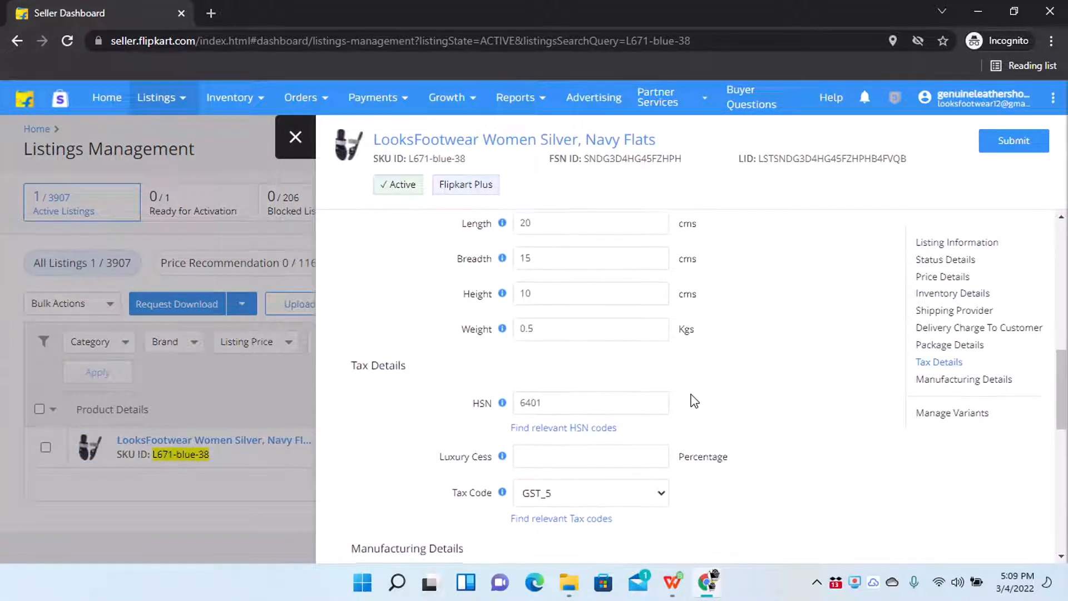
scroll(693, 399, "up", 2)
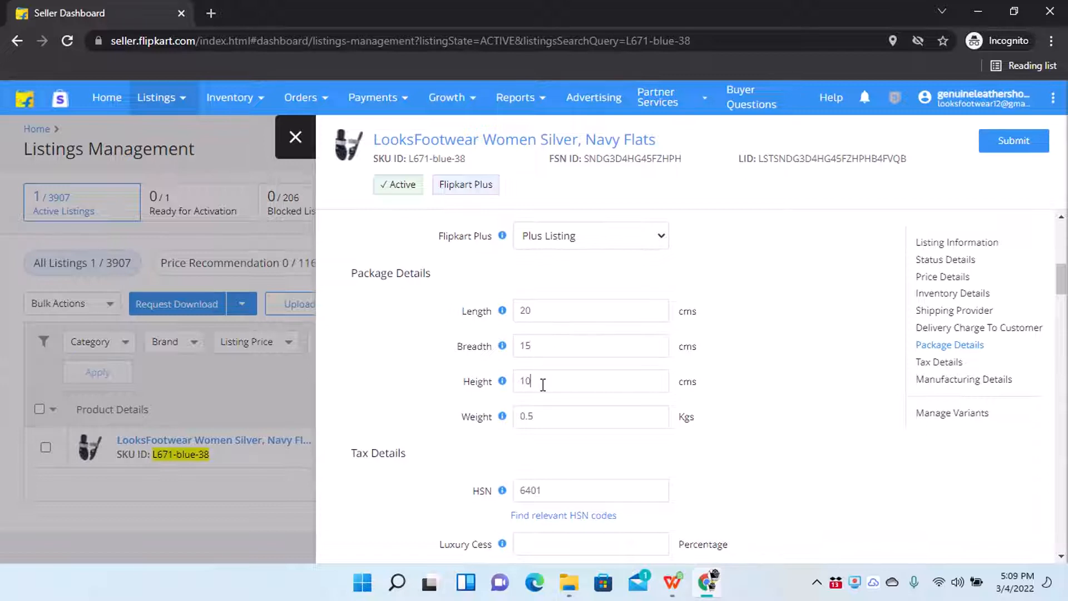
double_click(545, 312)
key("BackSpace")
type("9")
left_click(999, 150)
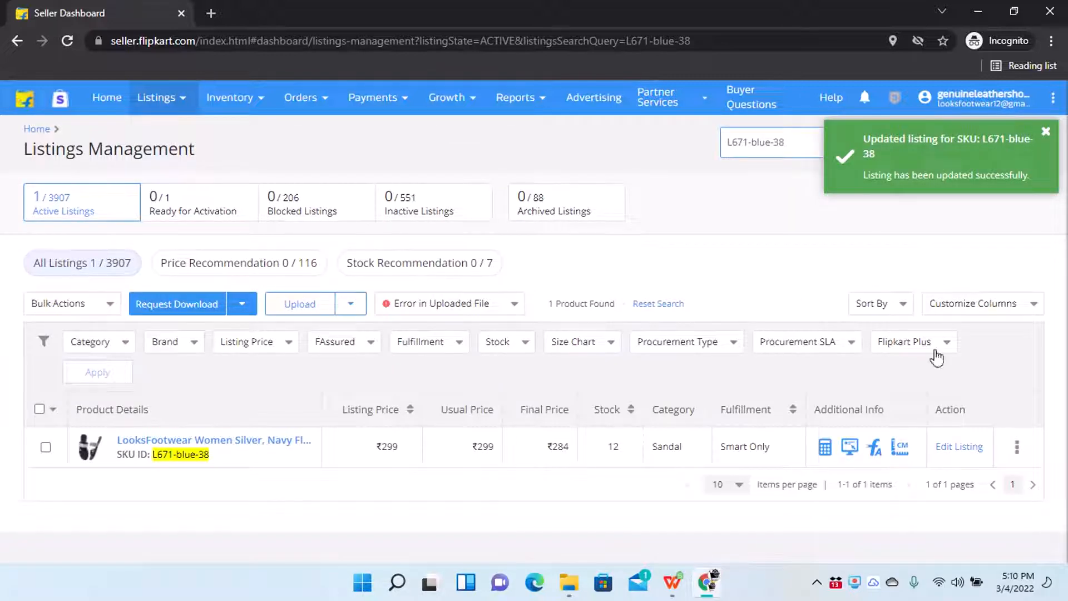
Check the updated listing's package dimensions and calculate 19*14*8 with a Google search in a new browser tab
left_click(952, 448)
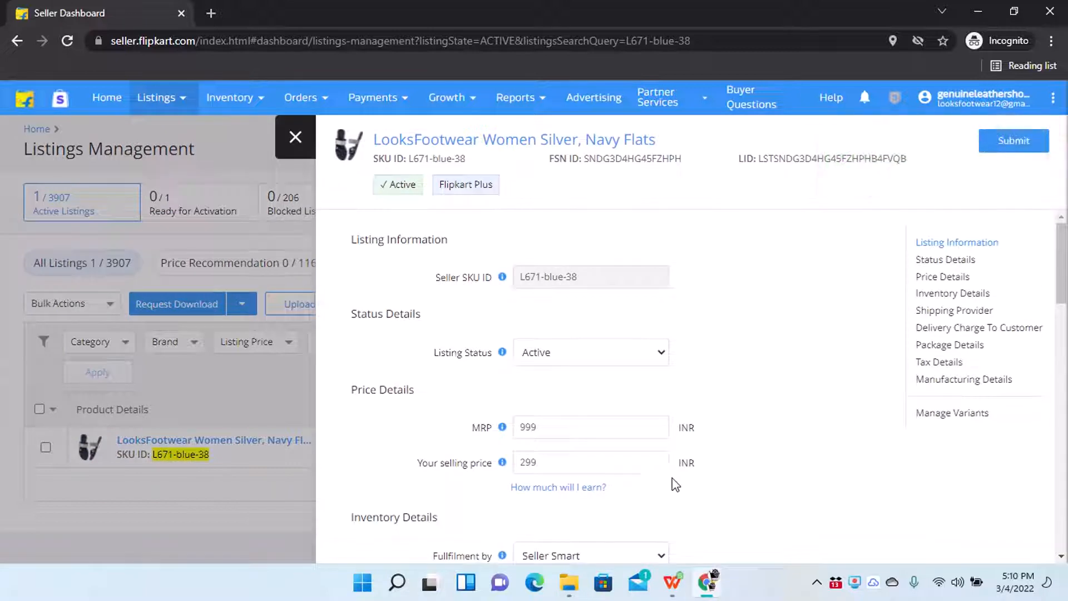
scroll(668, 493, "down", 7)
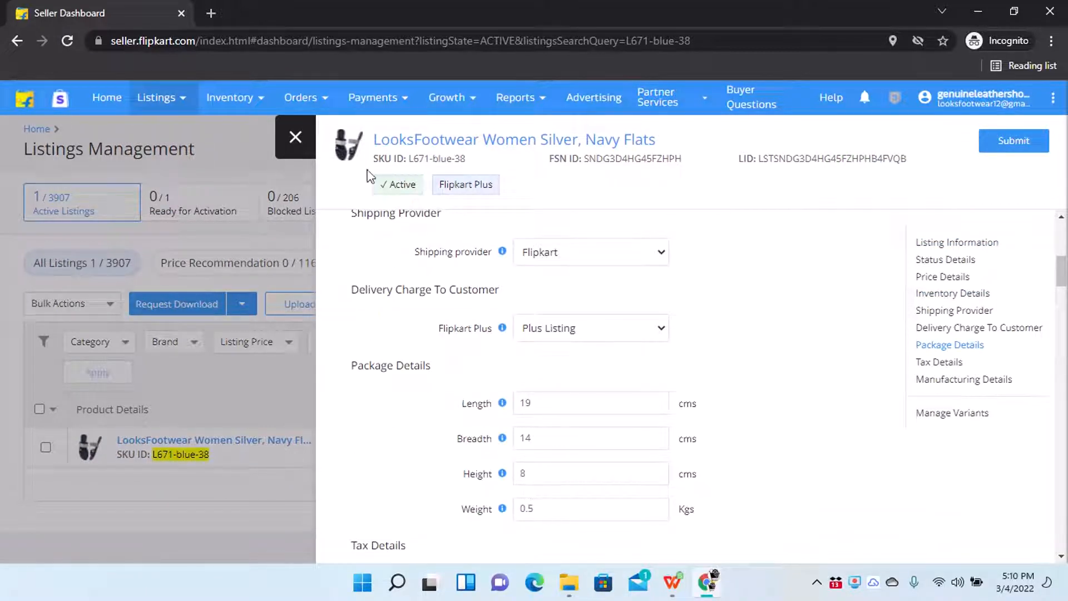
left_click(209, 16)
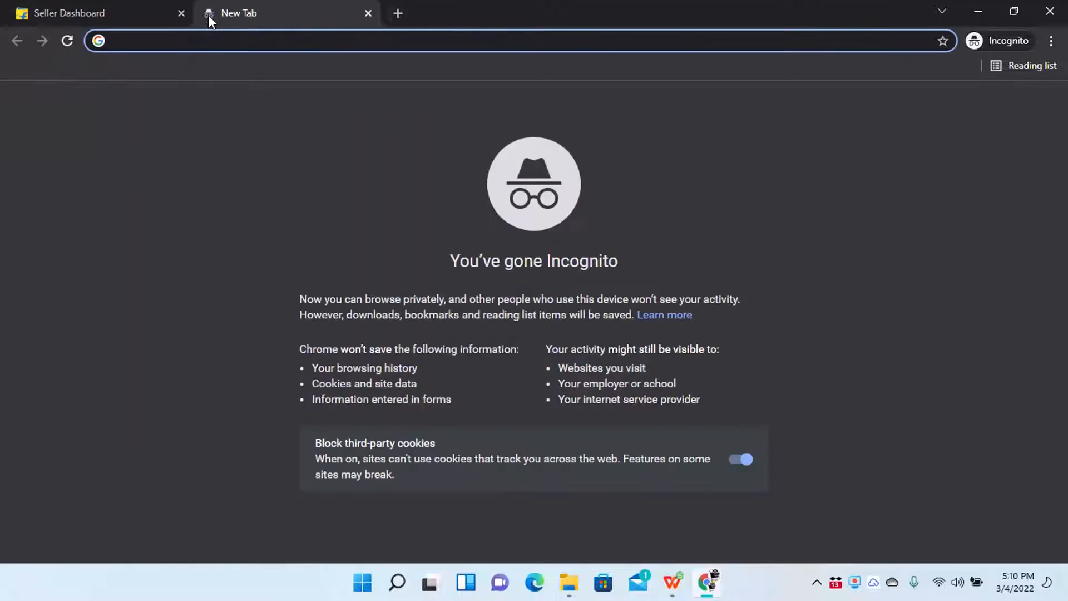
type("19")
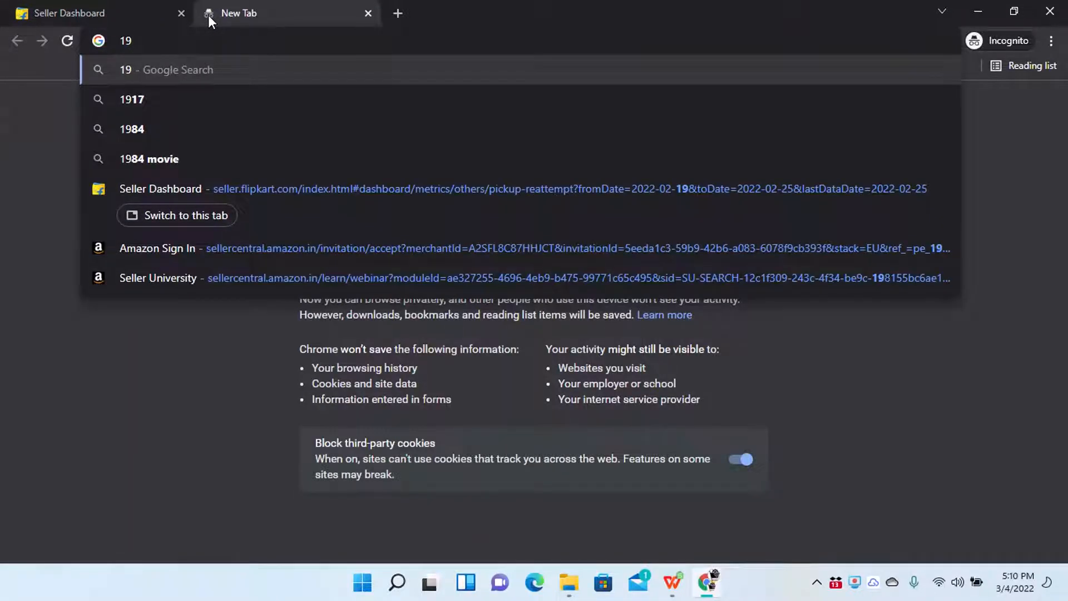
type("*14")
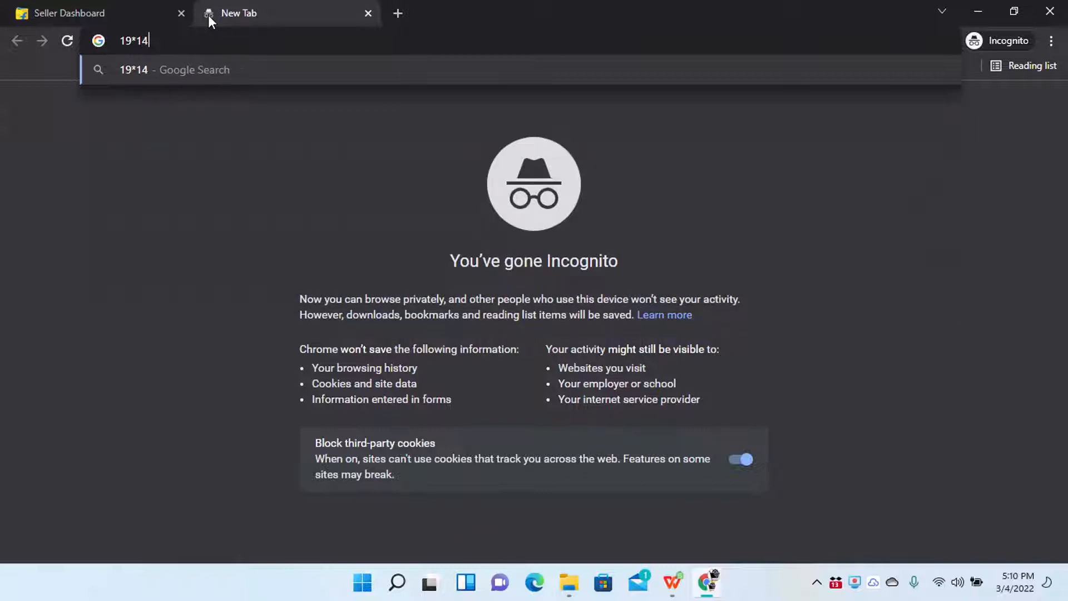
type("*8")
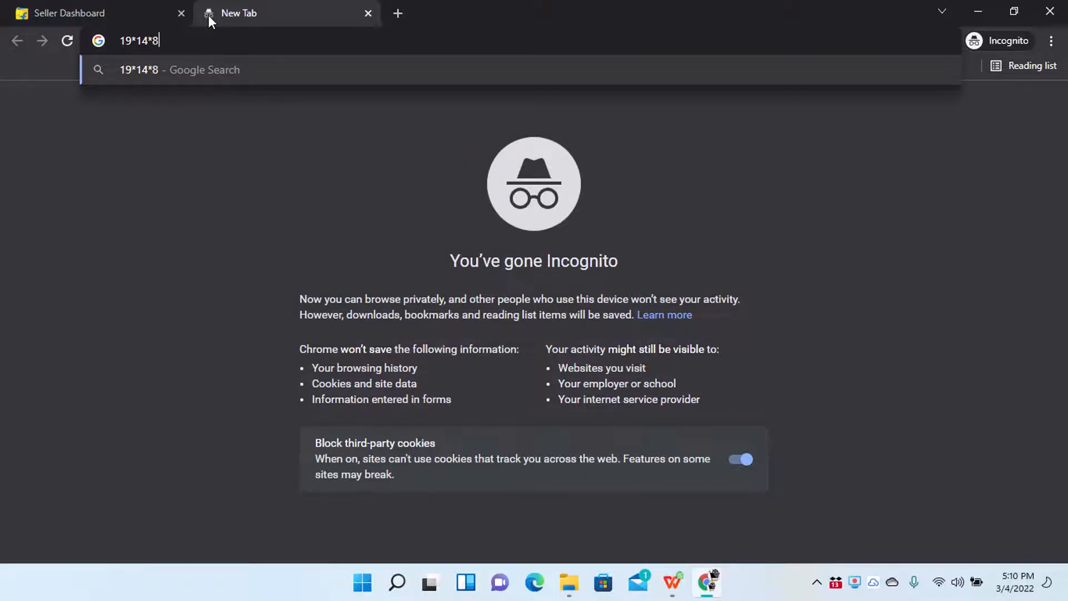
key("Return")
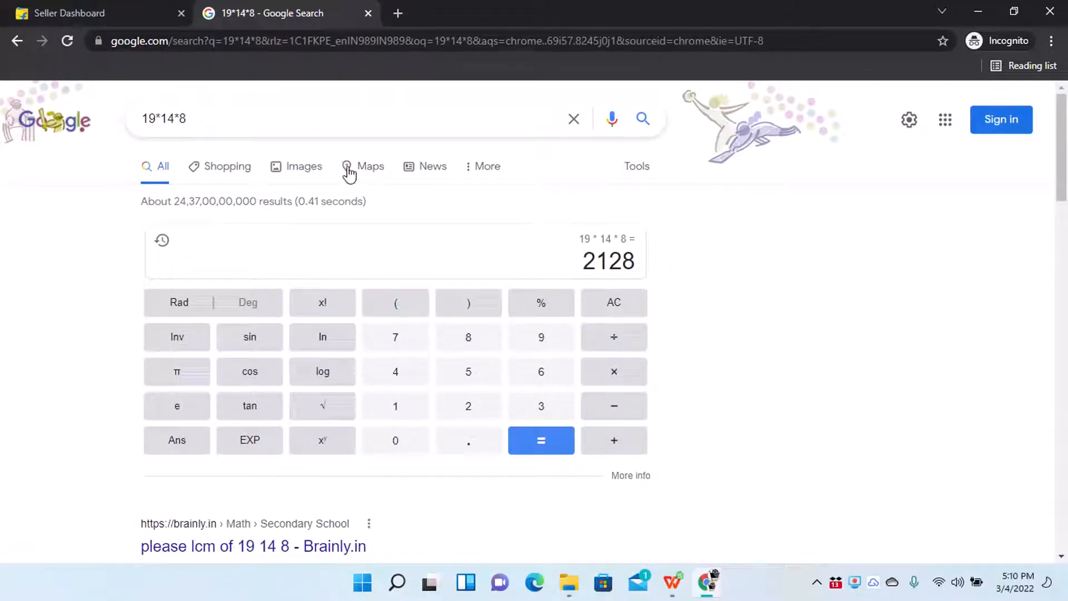
Copy the result of 19*14*8 from the Google calculator
left_click(209, 112)
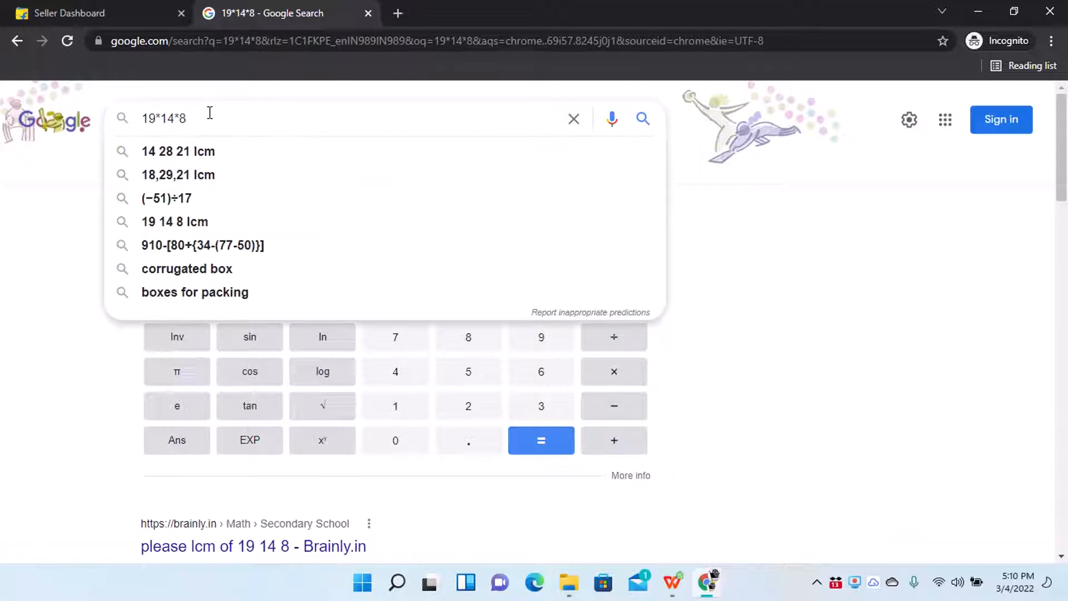
left_click(670, 267)
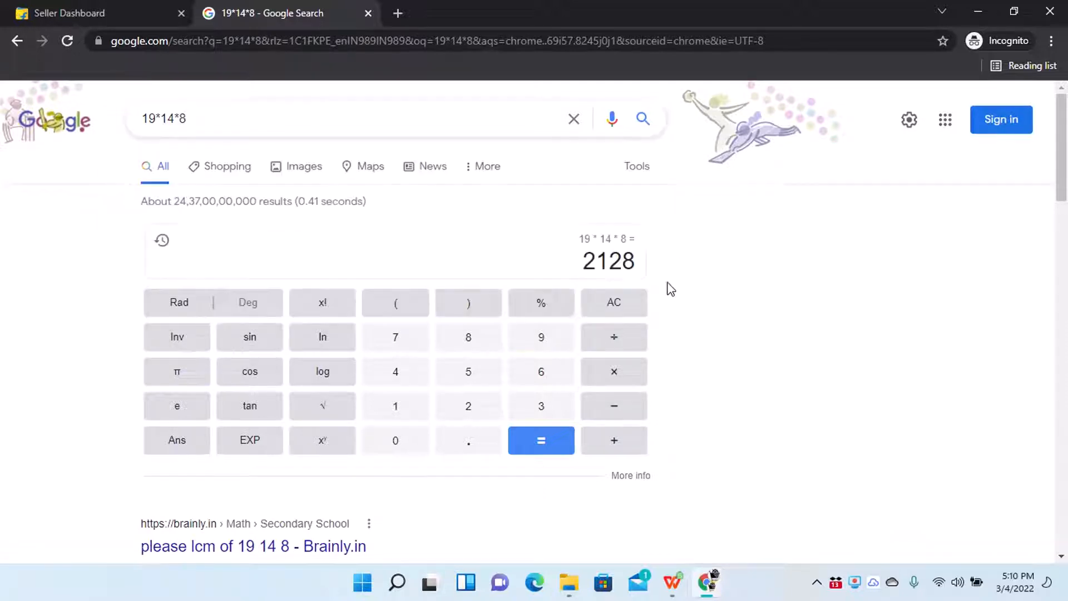
double_click(612, 263)
key("ctrl+c")
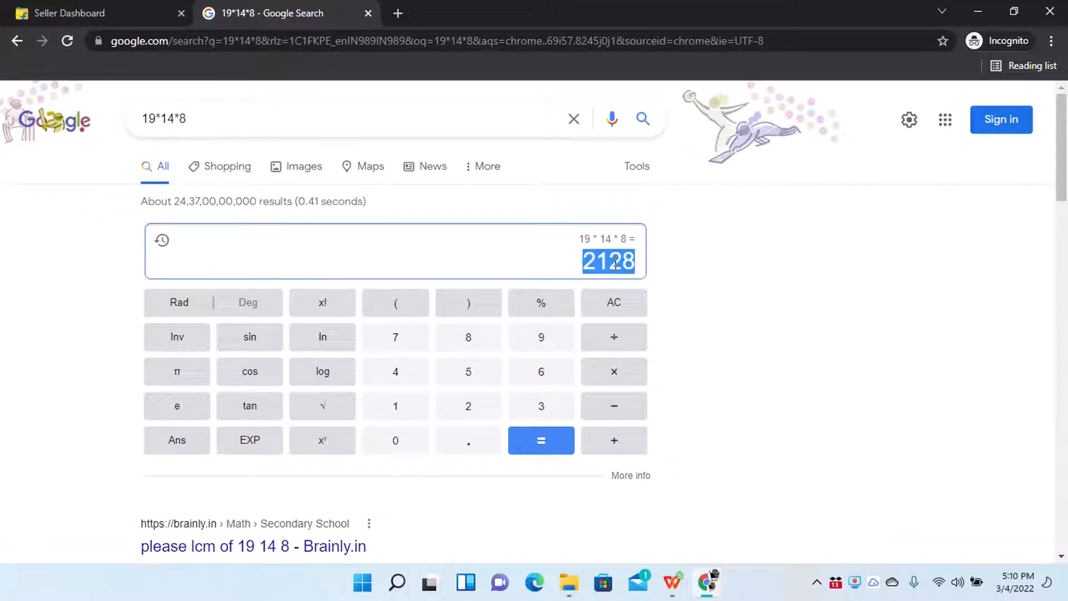
Calculate the new volumetric weight by dividing the copied product by 5000 (2128/5000) with a Google search, and highlight the result
left_click_drag(212, 111, 92, 142)
key("ctrl+v")
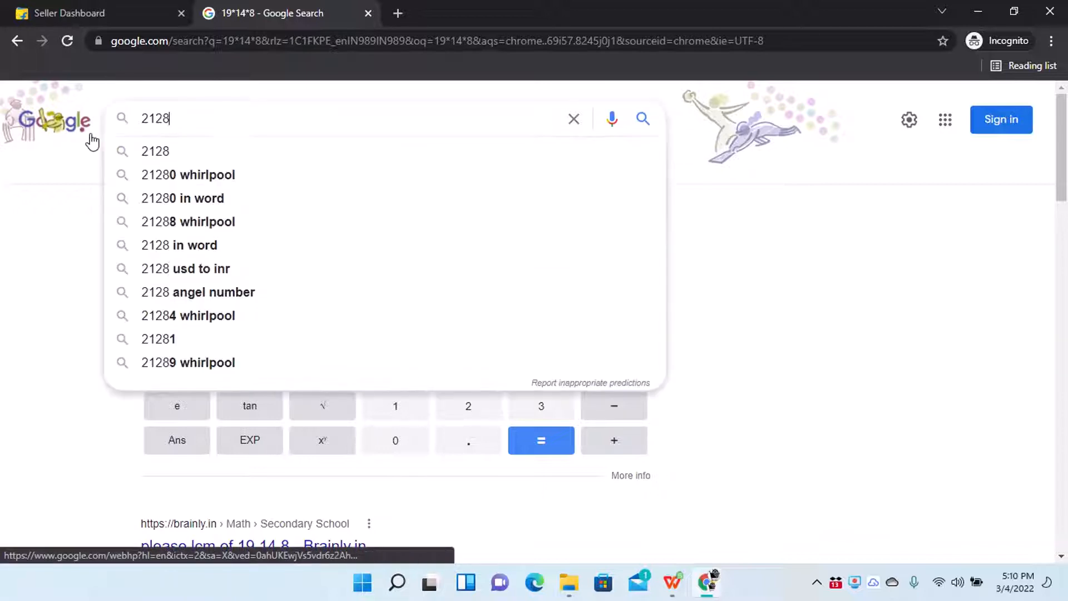
type("/")
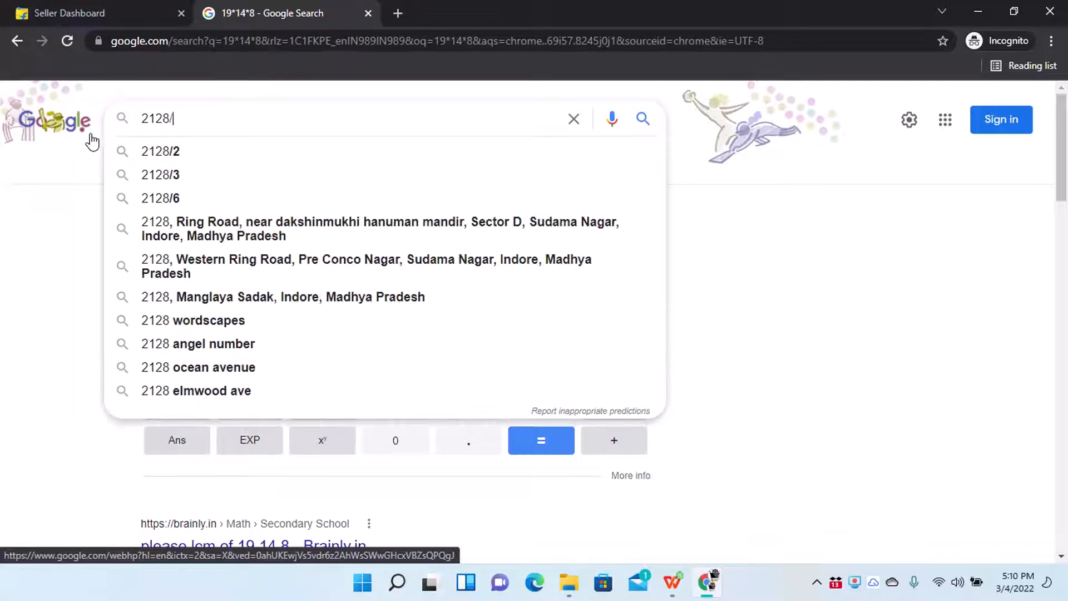
type("5000")
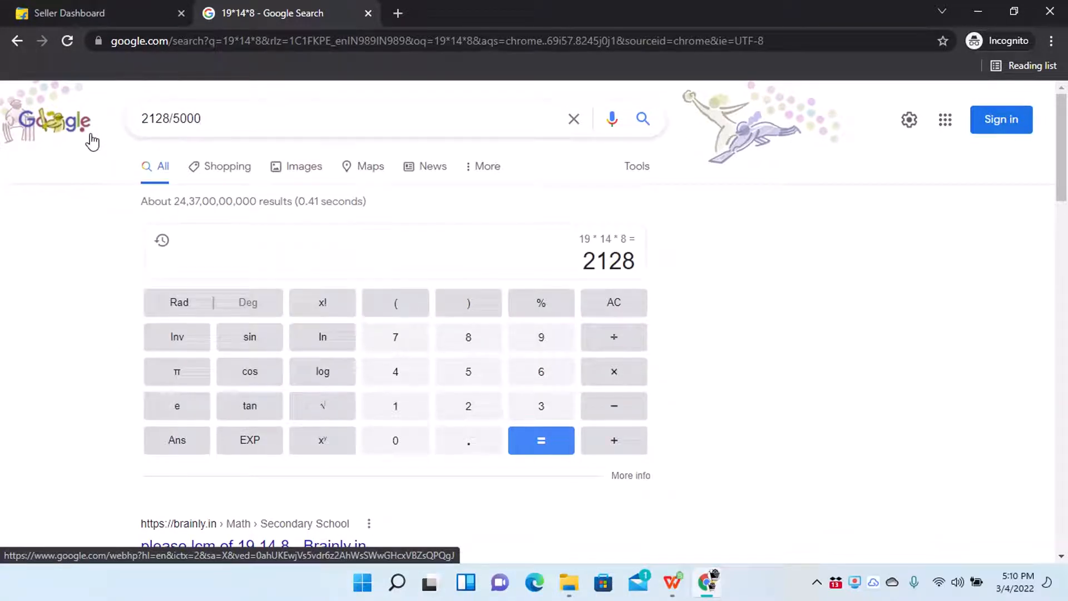
key("Return")
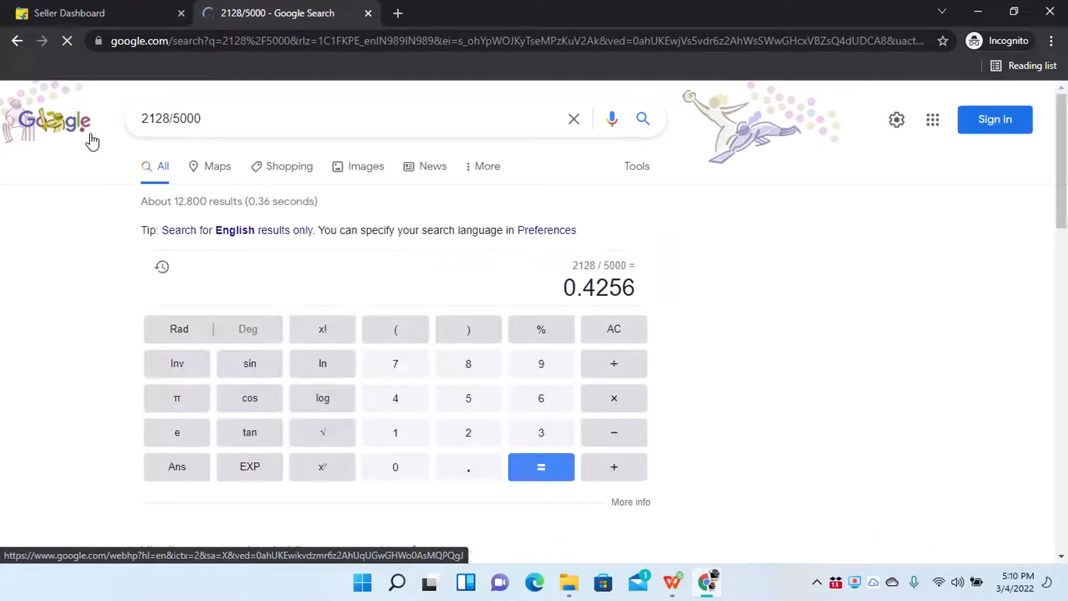
left_click_drag(565, 287, 633, 291)
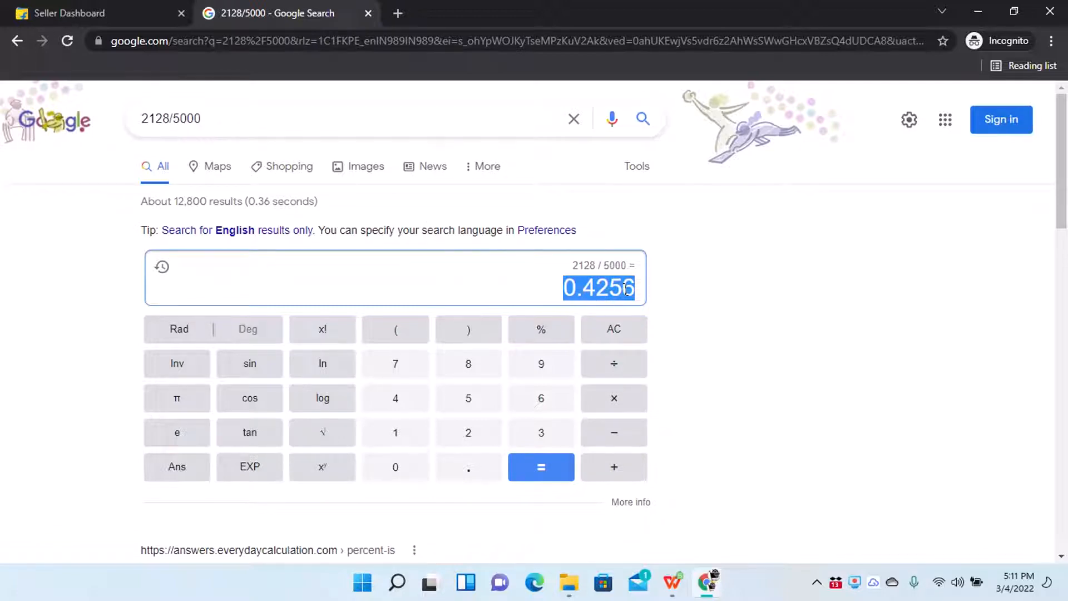
Return to the Seller Dashboard and close the details pane of the L671-blue-38 listing
left_click(60, 4)
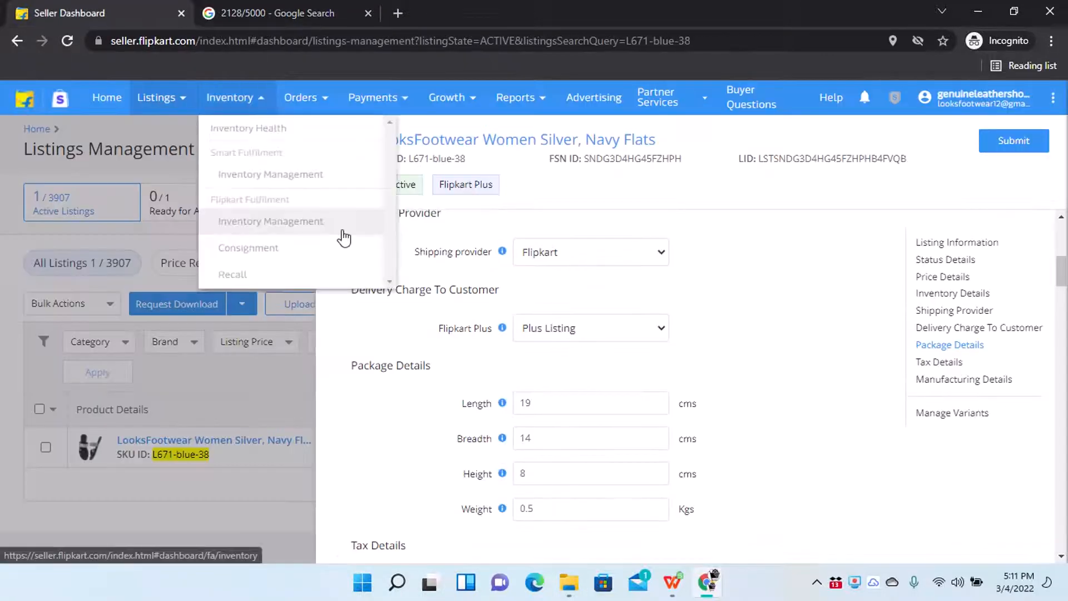
left_click(298, 136)
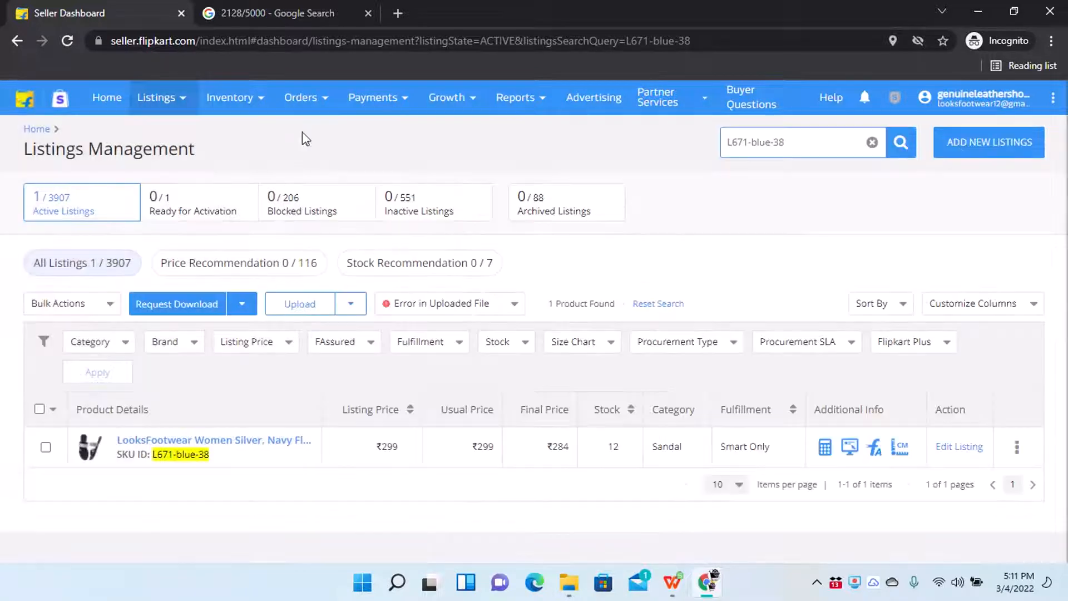
left_click(279, 7)
left_click(133, 10)
Switch to the orders spreadsheet in WPS Office and select all filtered entries in the Chargeable Wt. Slab column from row 8 down
left_click(706, 581)
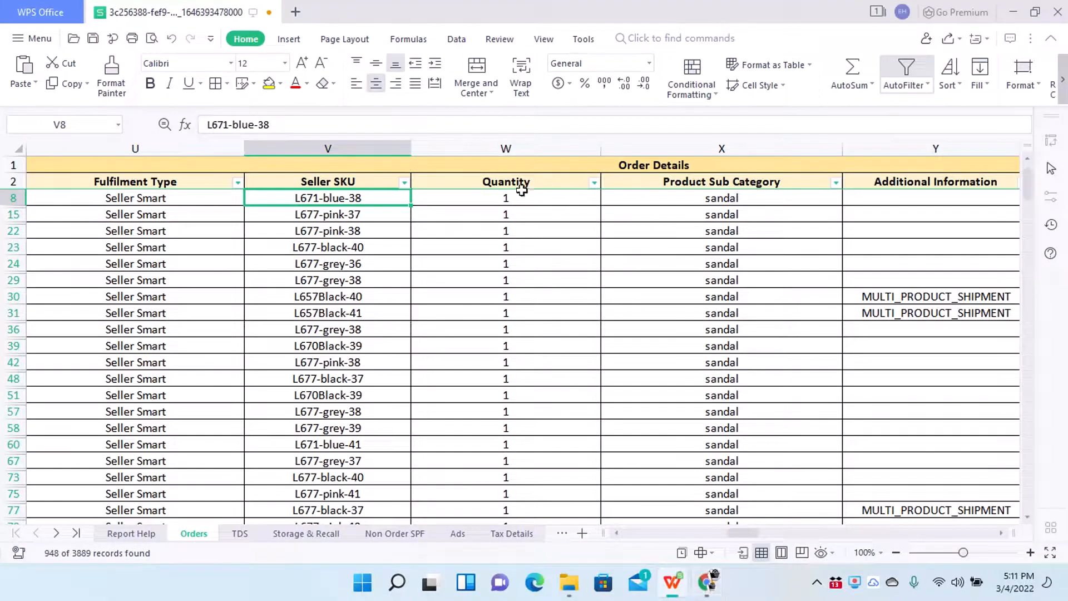
key("Right")
key("Right")
key("Right")
key("Right")
key("Right")
key("Right")
key("Right")
key("Right")
key("Right")
key("Right")
key("Right")
key("Right")
key("Right")
key("Right")
key("Right")
key("Right")
key("Right")
key("Right")
key("Right")
key("Right")
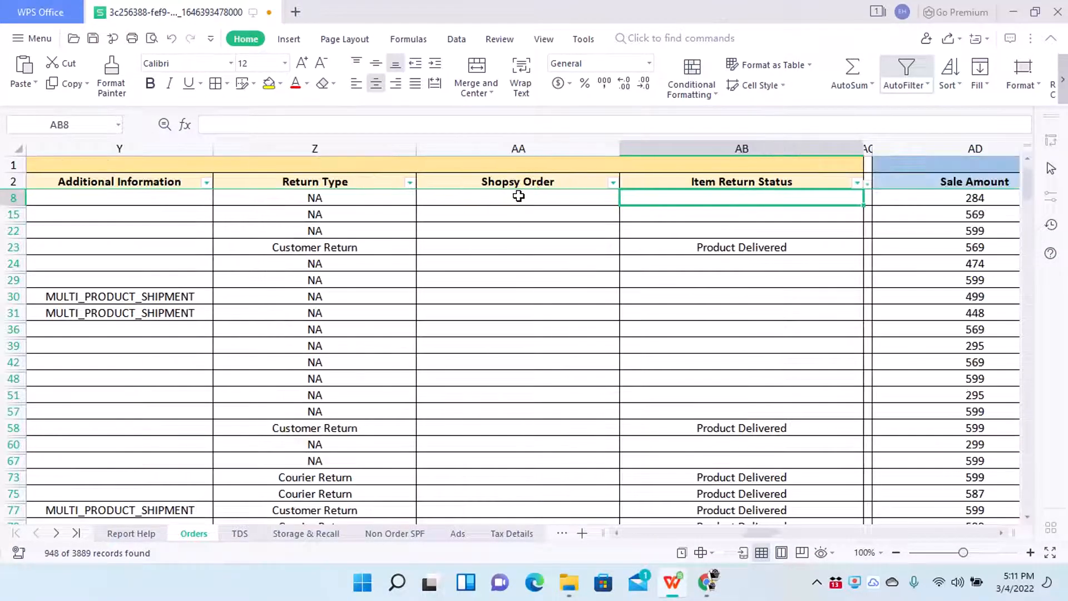
key("Right")
key("Right")
key("Right")
key("Right")
key("Right")
key("Right")
key("Right")
key("Right")
key("Right")
key("Right")
key("Right")
key("Right")
key("Right")
key("Right")
key("Right")
key("Right")
key("Right")
key("Right")
key("Right")
key("Right")
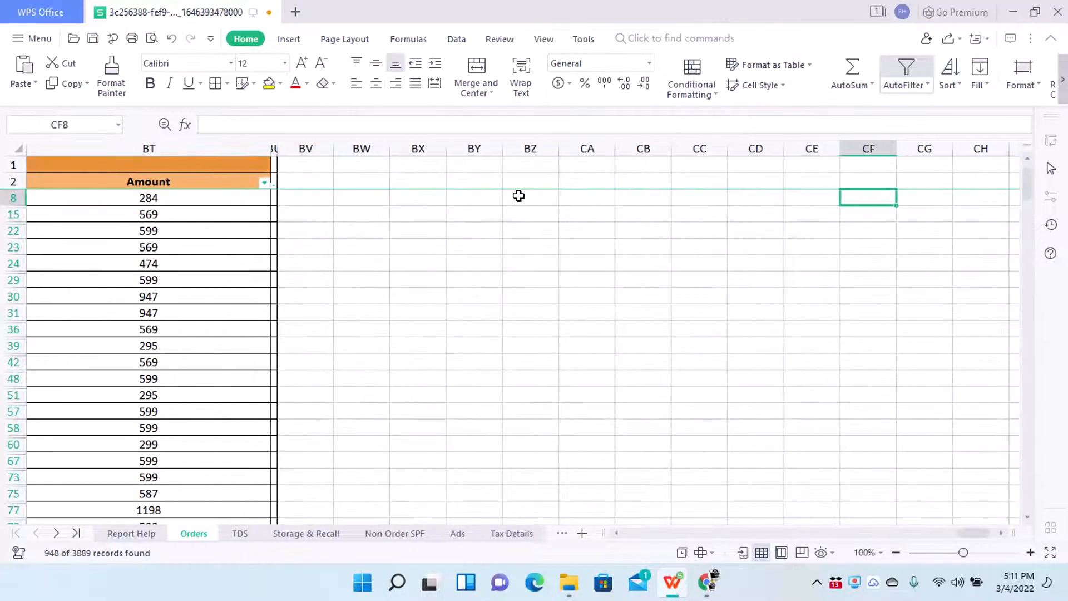
key("Left")
key("Left")
key("Left")
key("Left")
key("Left")
key("Left")
key("Left")
key("Left")
key("Left")
key("Left")
key("Left")
key("Left")
key("Left")
key("Left")
key("Left")
key("Left")
key("Left")
key("Left")
key("Right")
key("Right")
key("Right")
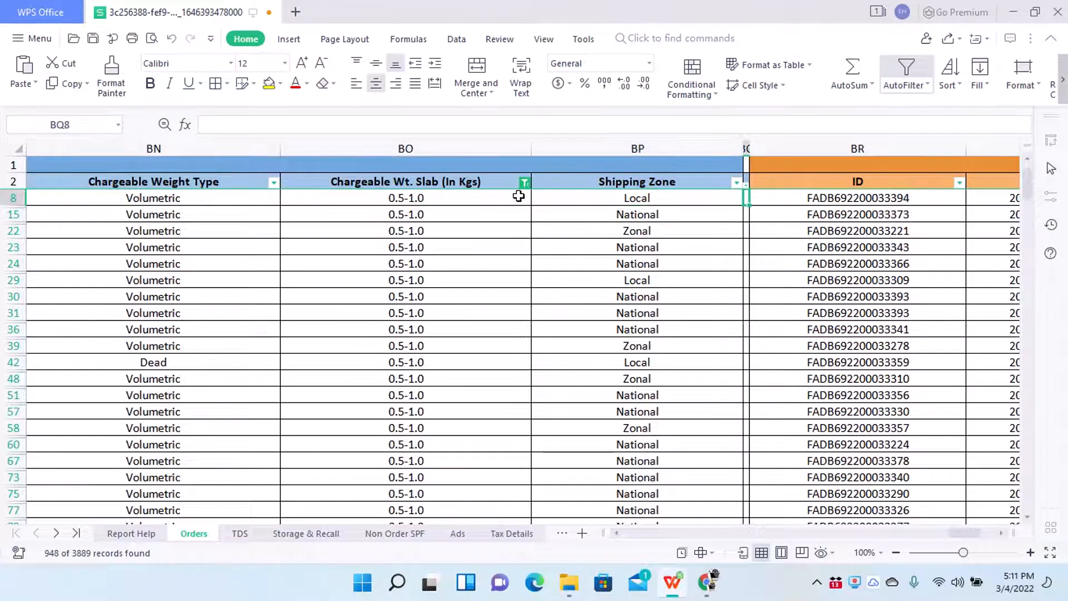
key("Left")
key("Left")
key("ctrl+shift+Down")
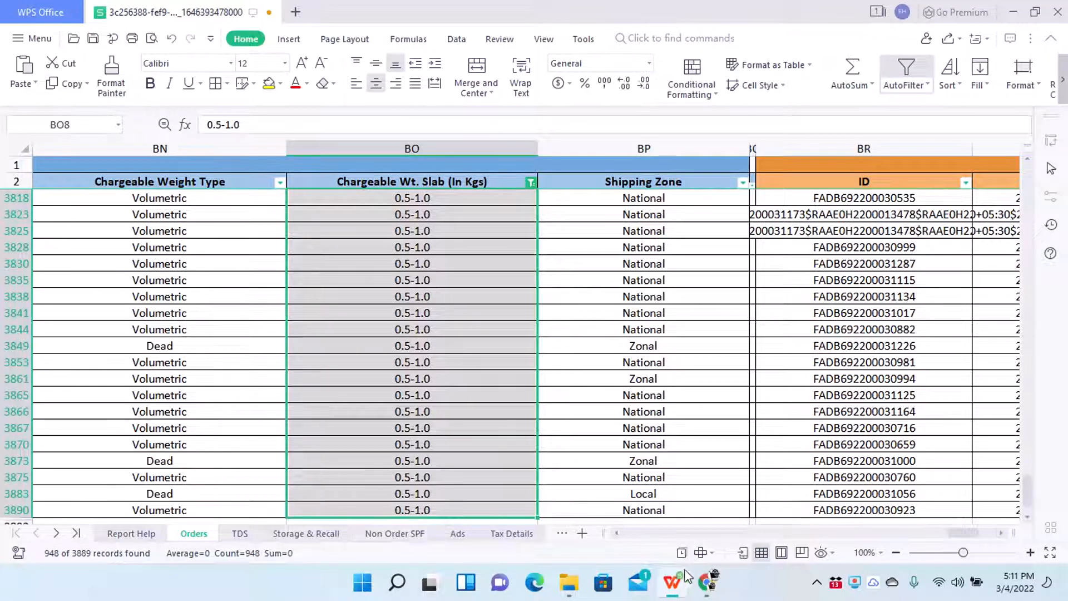
Switch back to the browser and calculate 948*15 with a Google search to estimate the total shipping savings
left_click(707, 584)
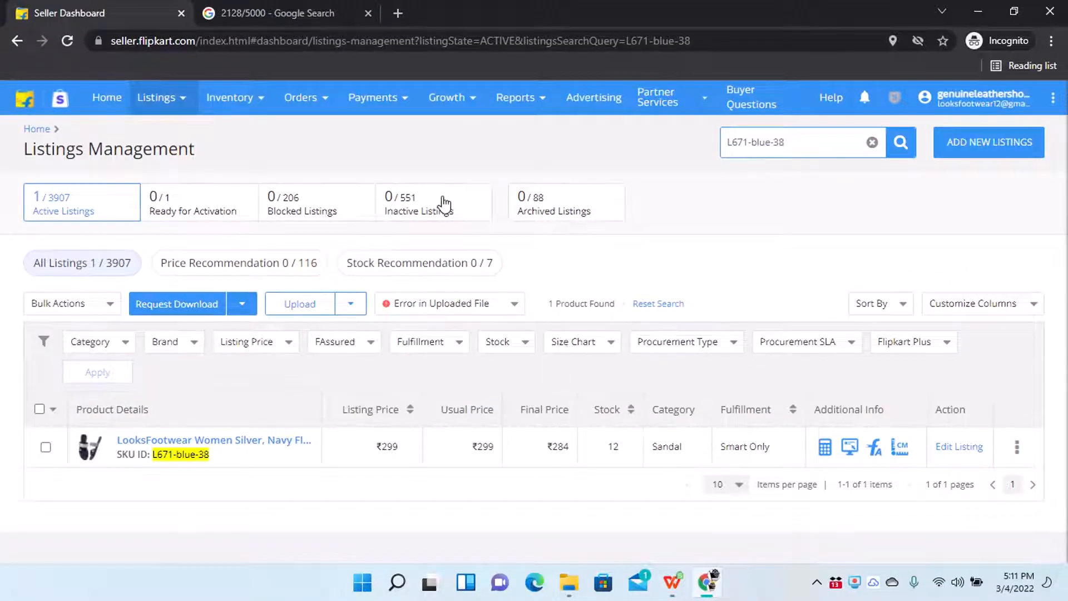
left_click(319, 1)
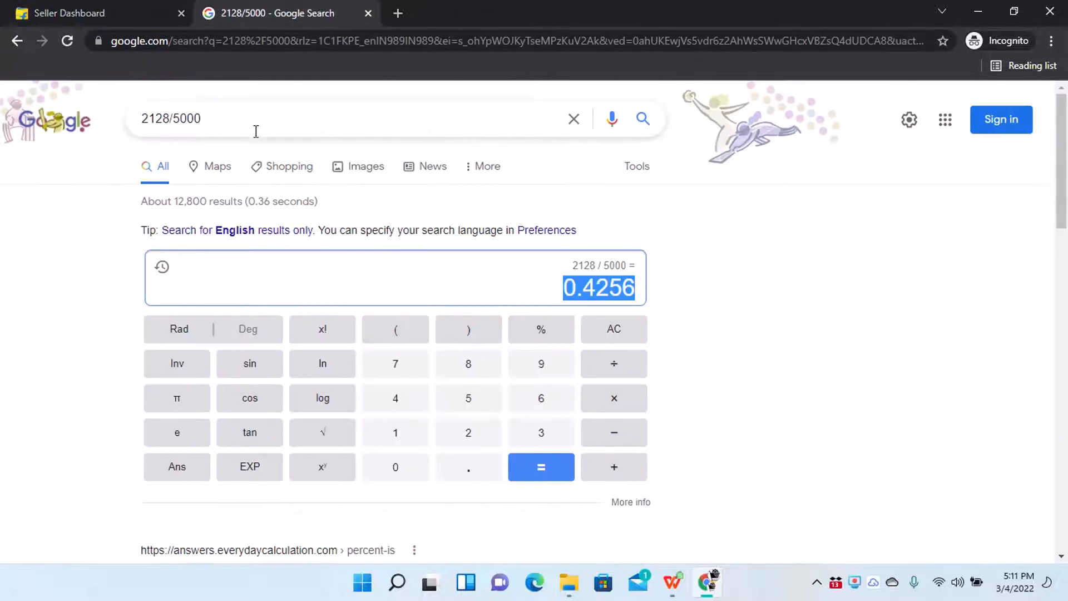
left_click_drag(222, 118, 100, 143)
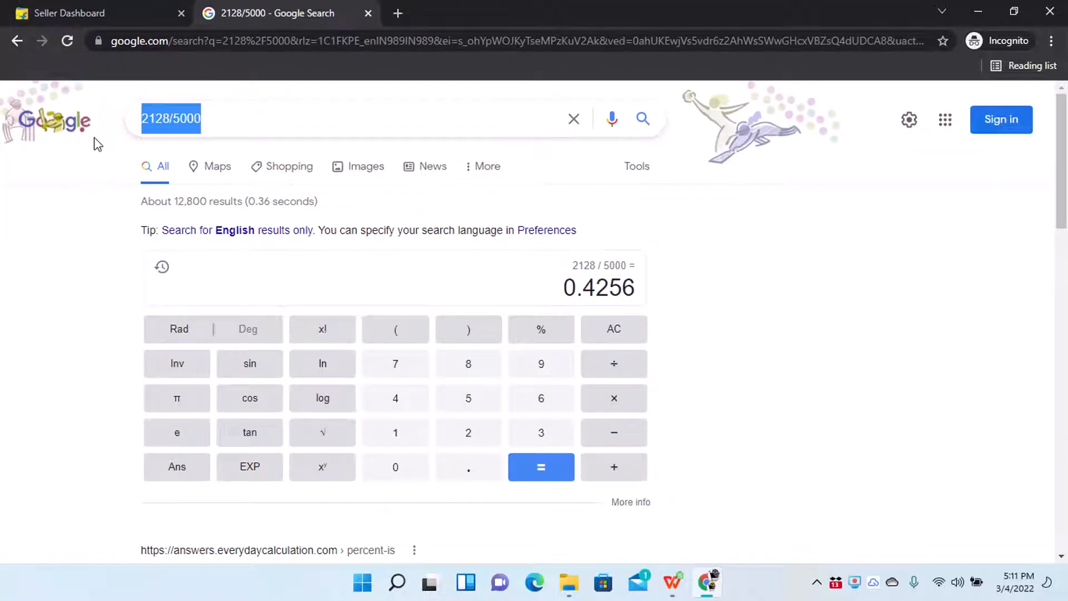
type("948")
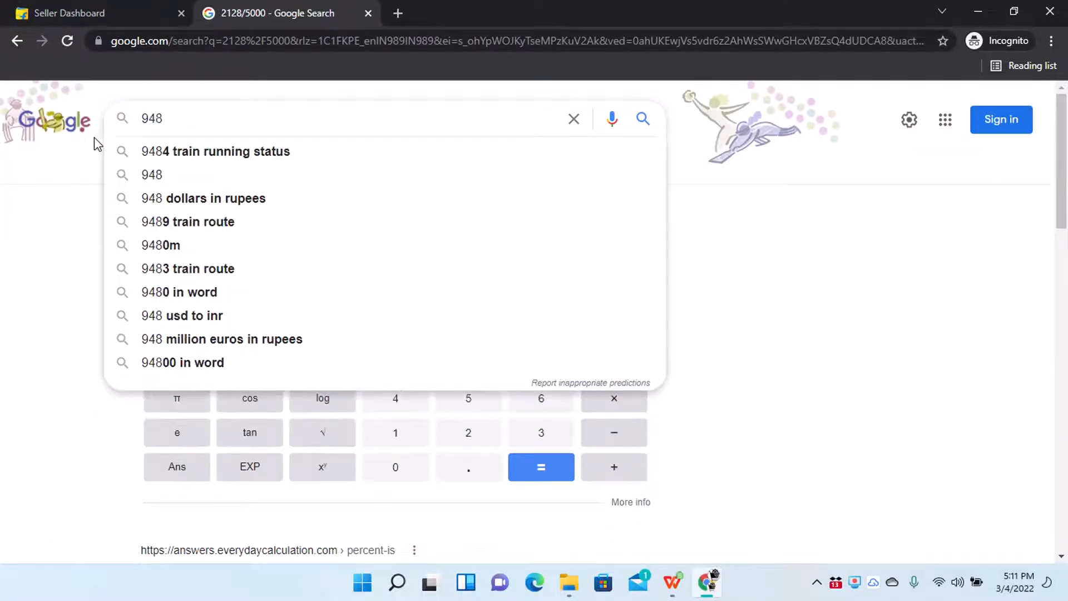
type("*")
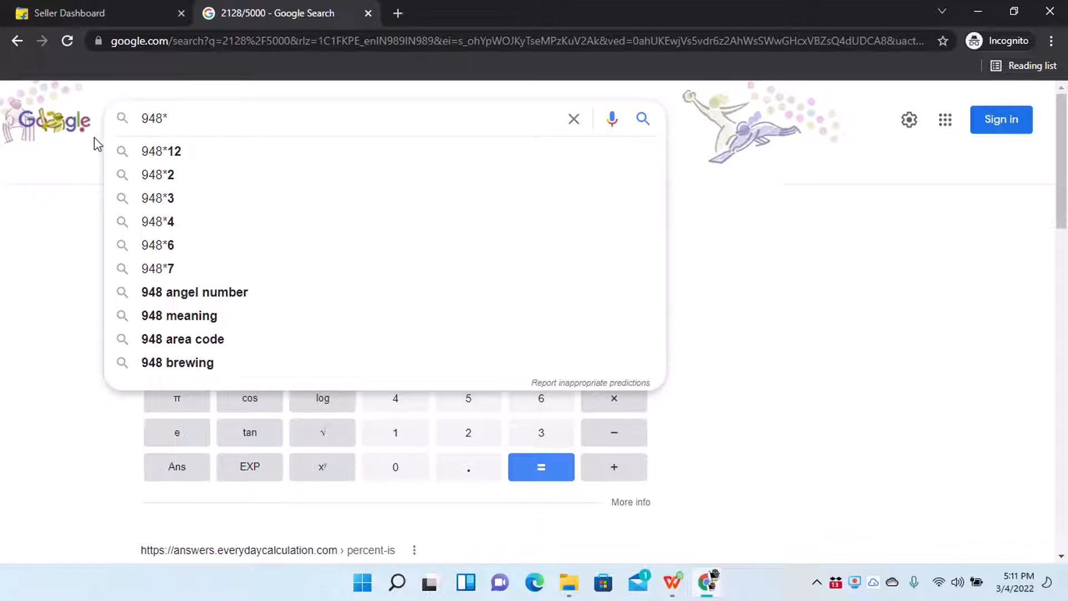
type("15")
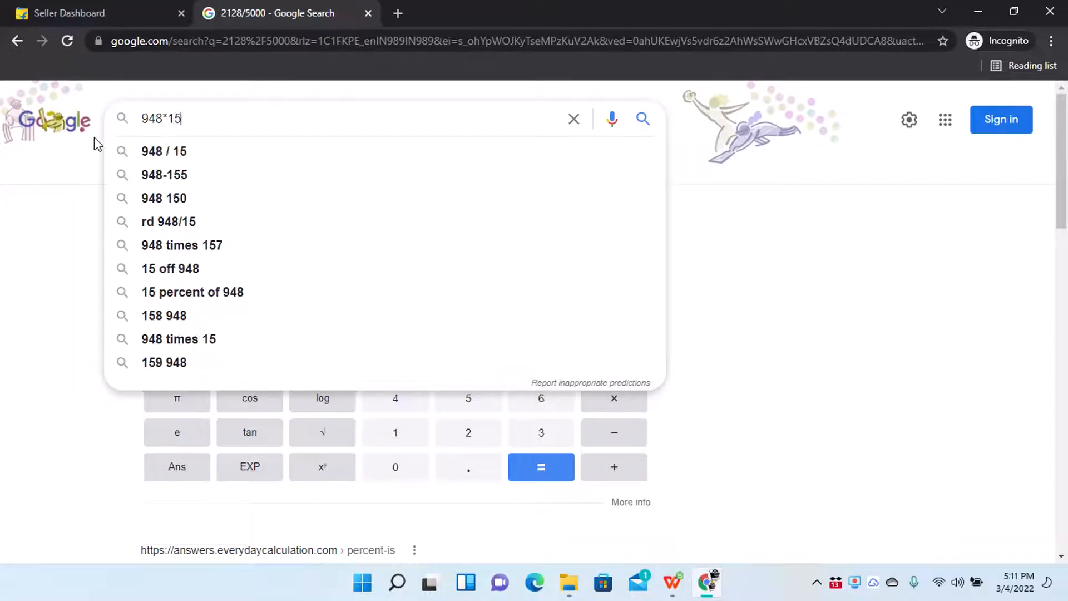
key("Return")
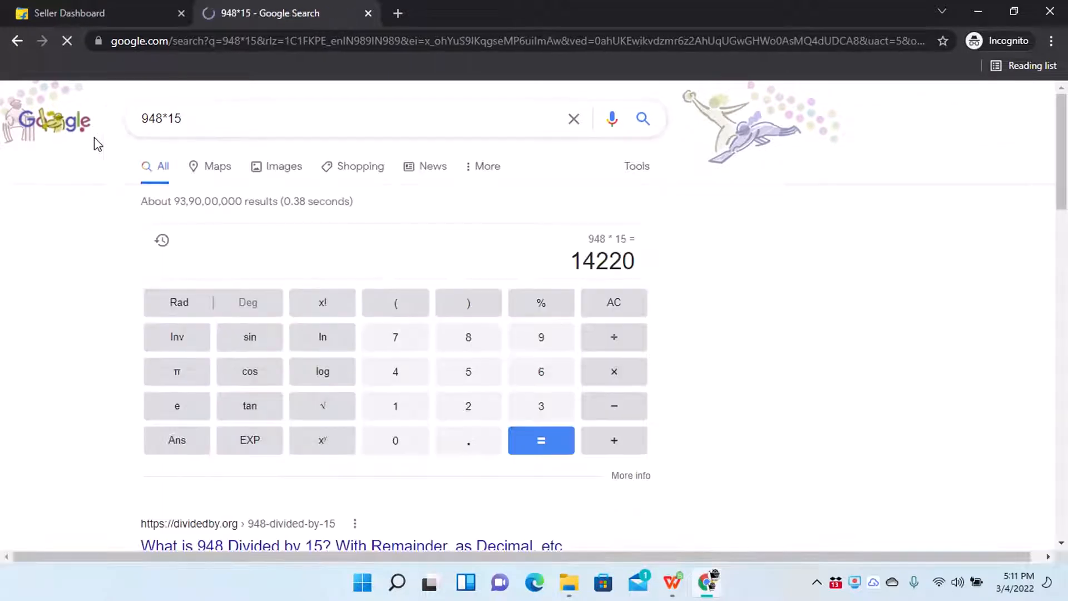
double_click(577, 261)
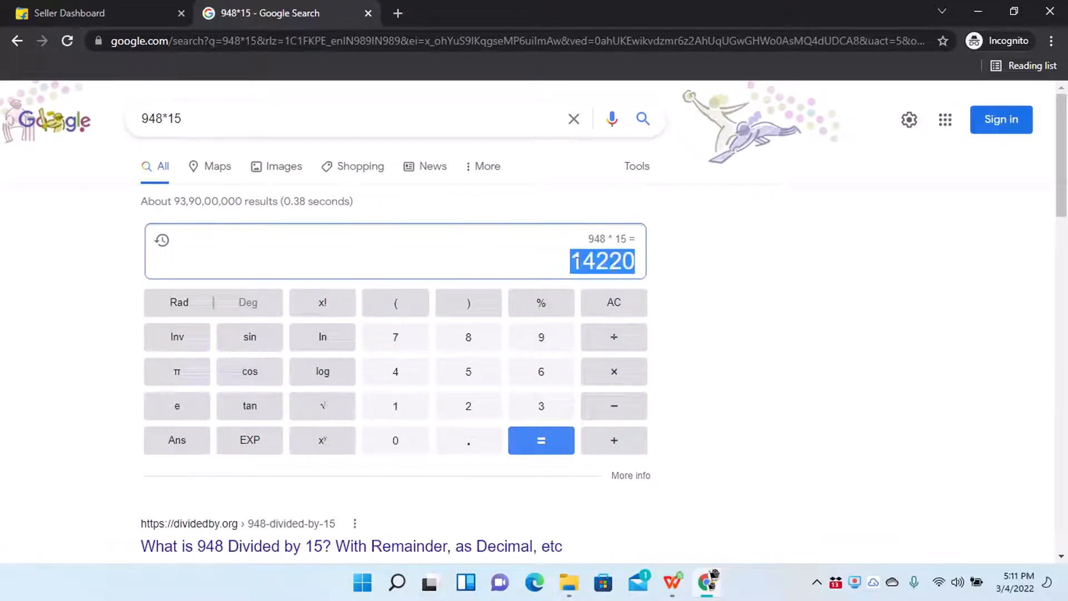
left_click(727, 281)
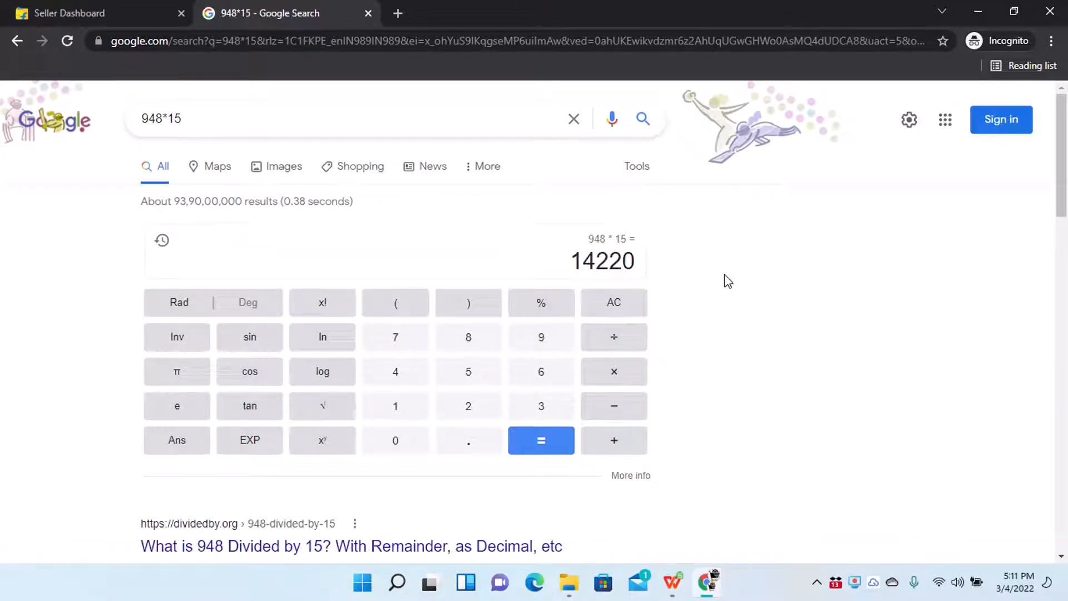
Return to the orders spreadsheet and examine row 3818's dead weights, package dimensions, volumetric weight and shipping zone
left_click(162, 7)
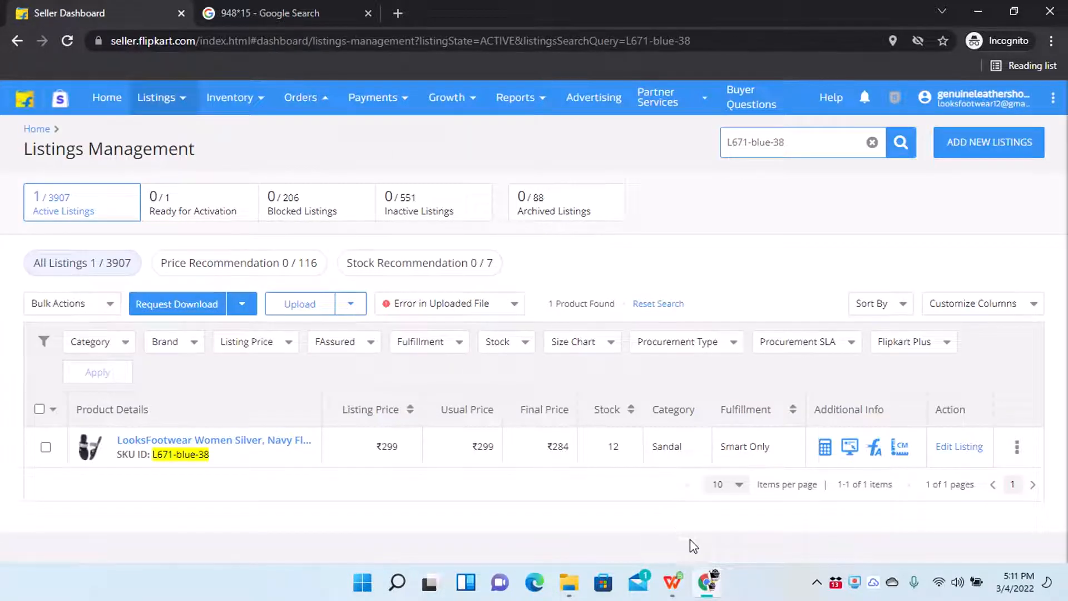
left_click(711, 589)
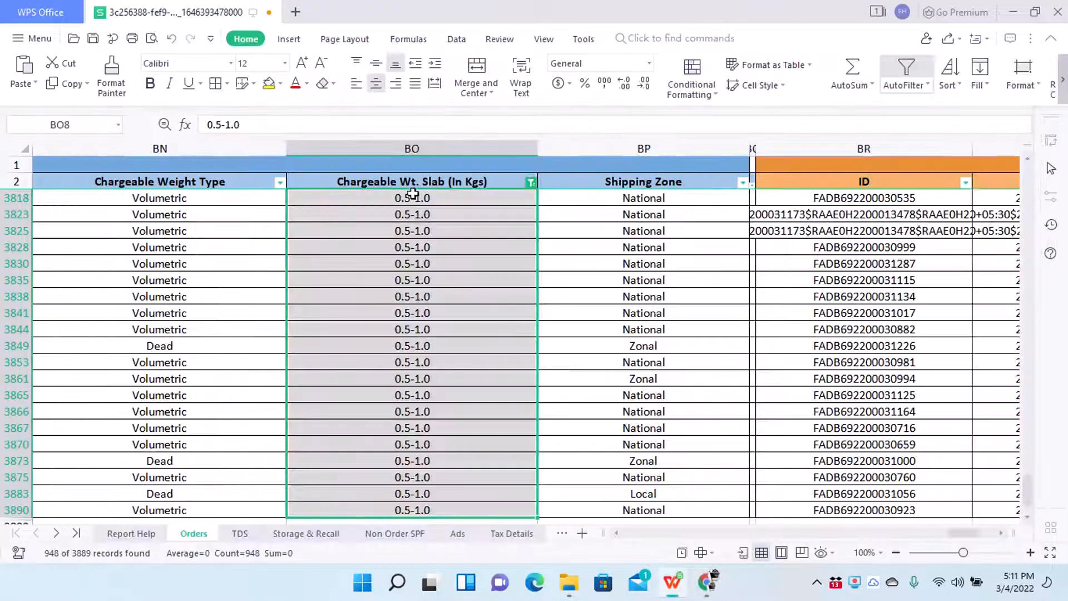
left_click(452, 195)
key("Right")
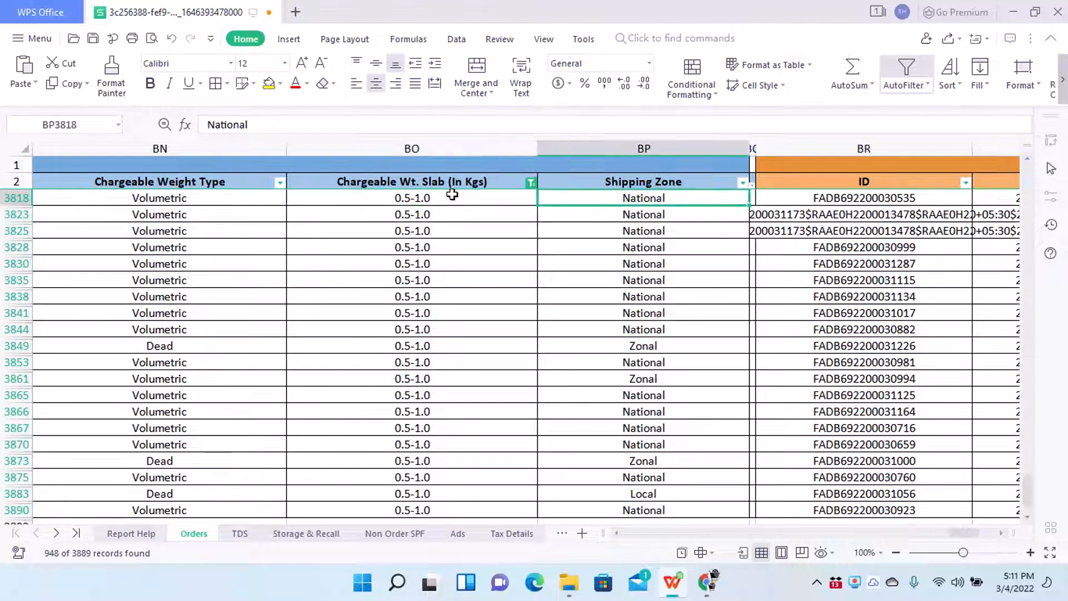
key("Left")
key("Left")
key("Left")
key("Left")
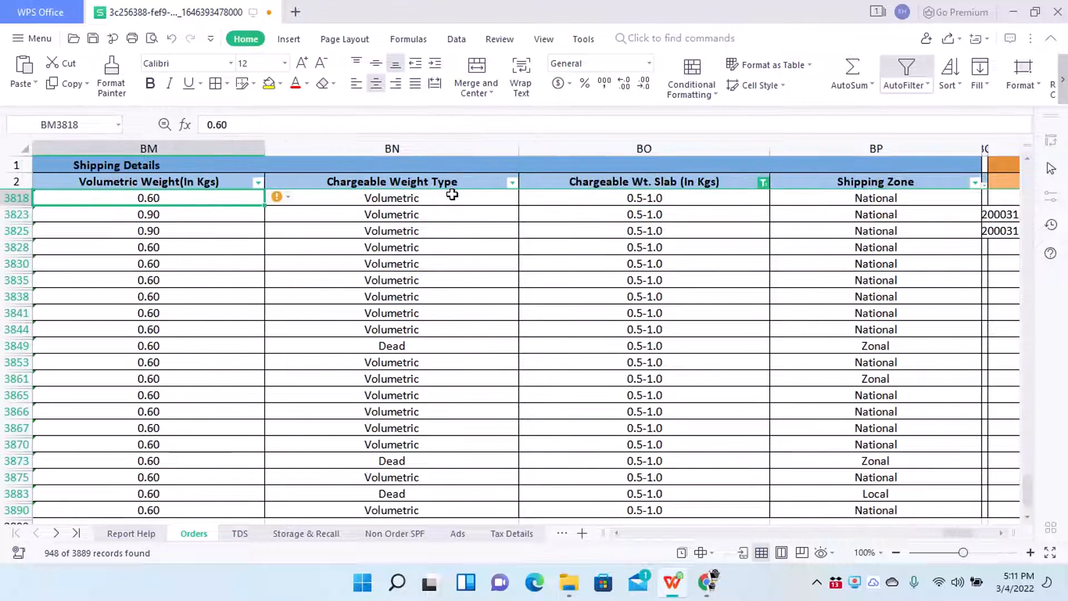
key("Right")
key("Right")
key("Right")
key("Right")
key("Left")
key("Left")
key("Left")
key("Left")
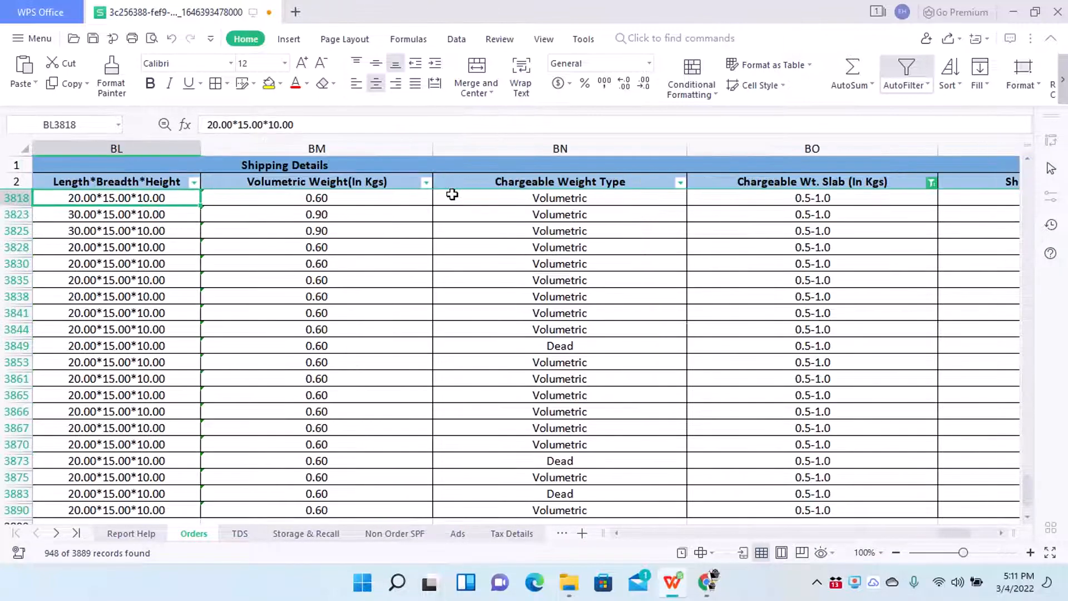
key("Left")
key("Left")
key("Left")
key("Right")
key("Right")
key("Right")
key("Right")
key("Right")
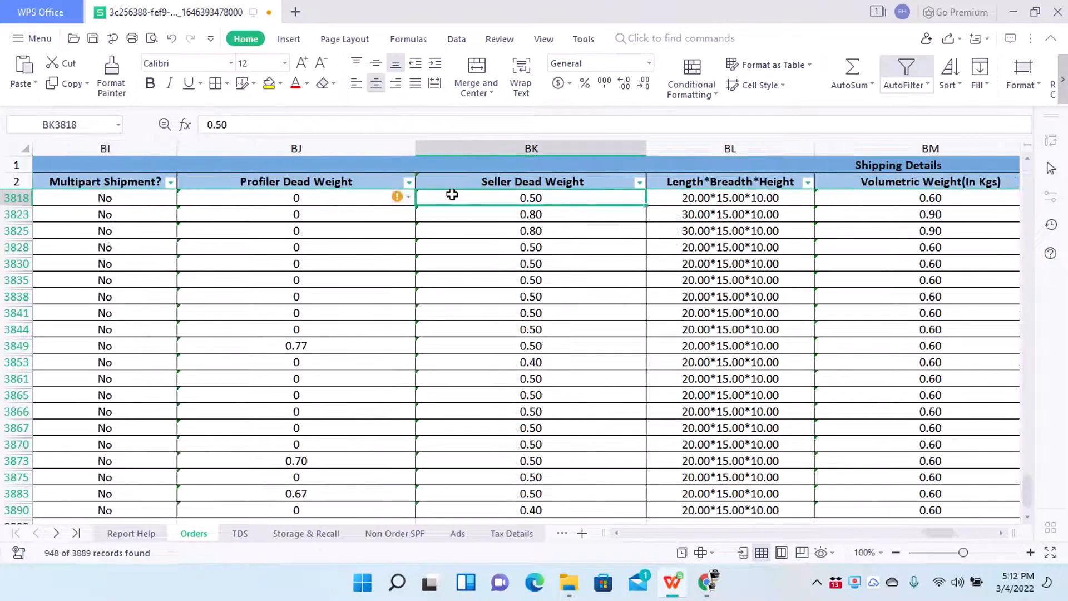
key("Left")
key("Left")
key("Right")
key("Right")
key("Right")
key("Right")
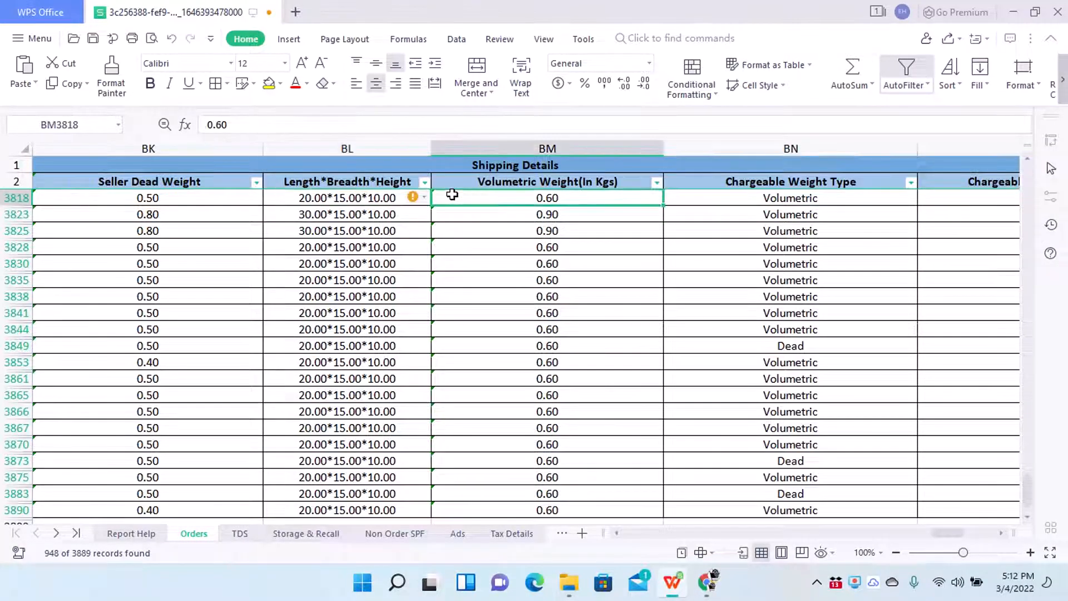
key("Right")
key("Left")
key("Left")
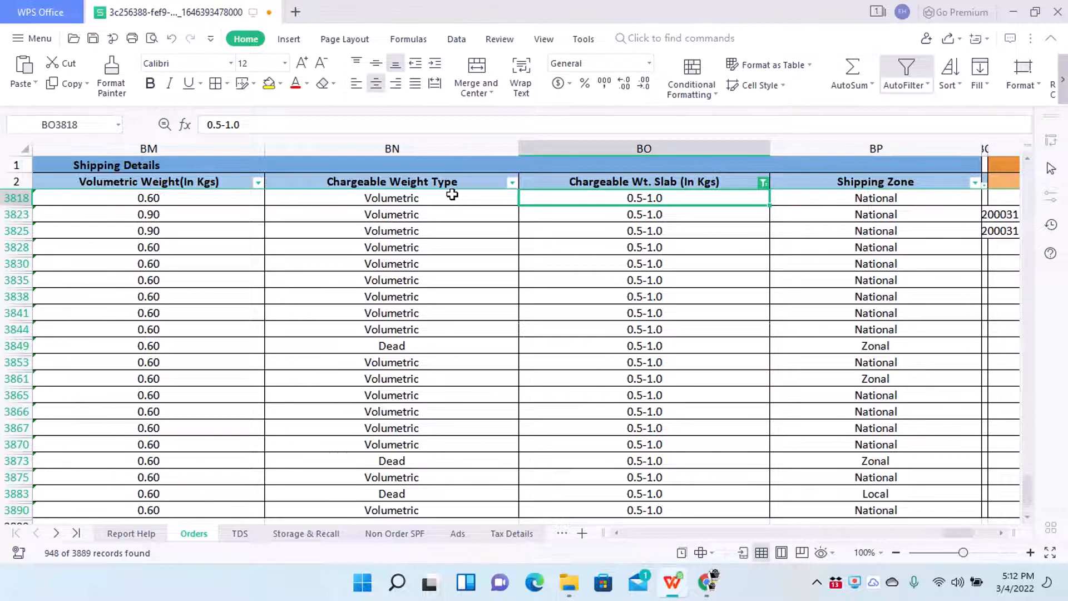
Compare row 3818's dimensions and volumetric weight with its chargeable weight type, weight slab and shipping zone
key("Left")
key("Right")
key("Right")
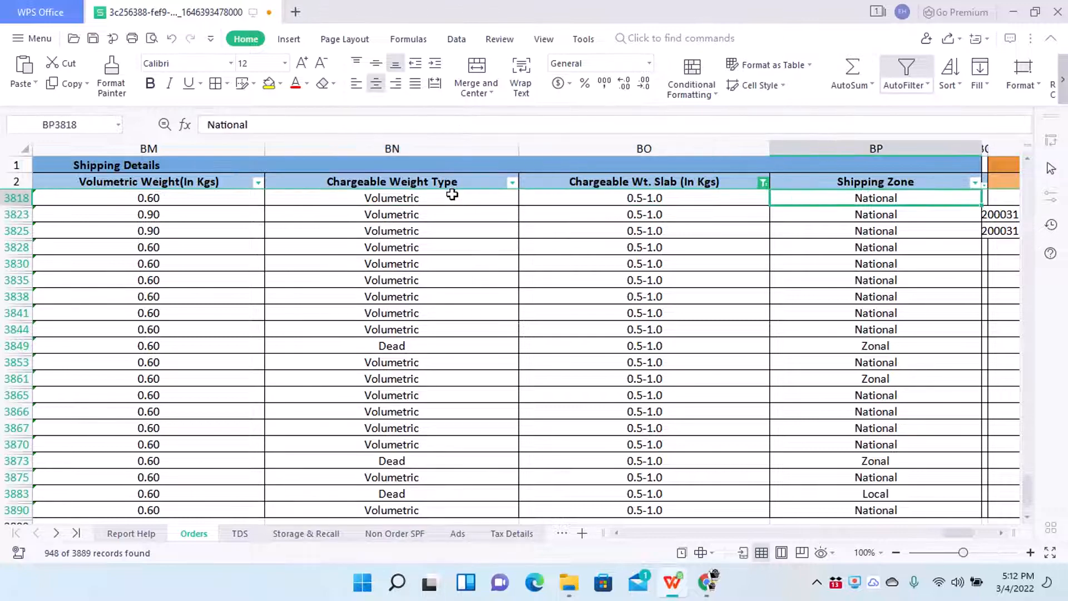
key("Left")
key("Left")
key("Left")
key("Left")
key("Right")
key("Right")
key("Right")
key("Right")
key("Right")
key("Left")
key("Left")
key("Left")
key("Left")
key("Left")
key("Left")
key("Right")
key("Right")
key("Right")
key("Right")
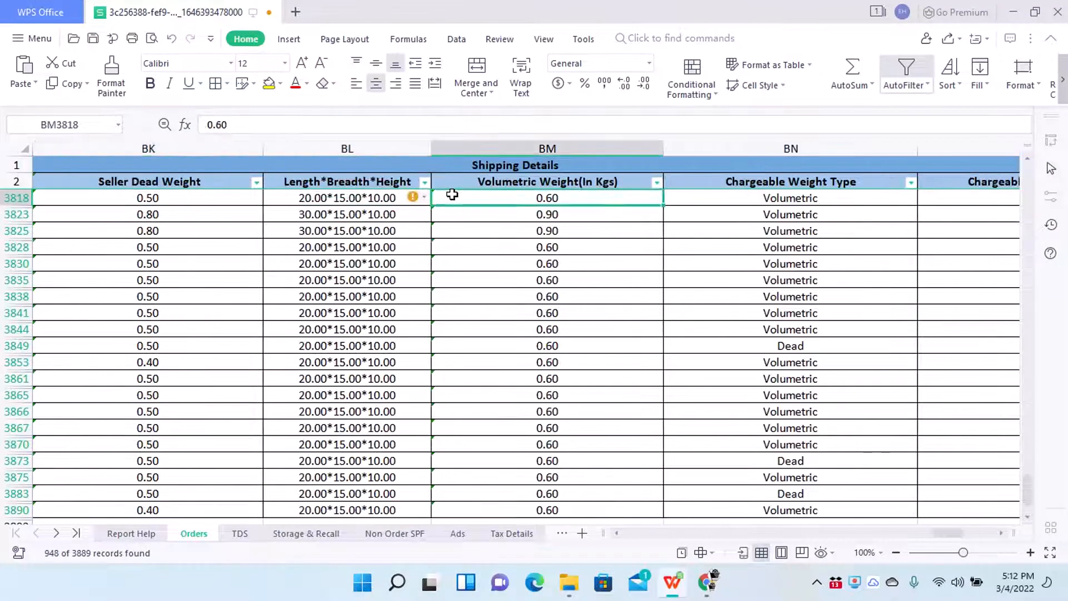
key("Right")
key("Left")
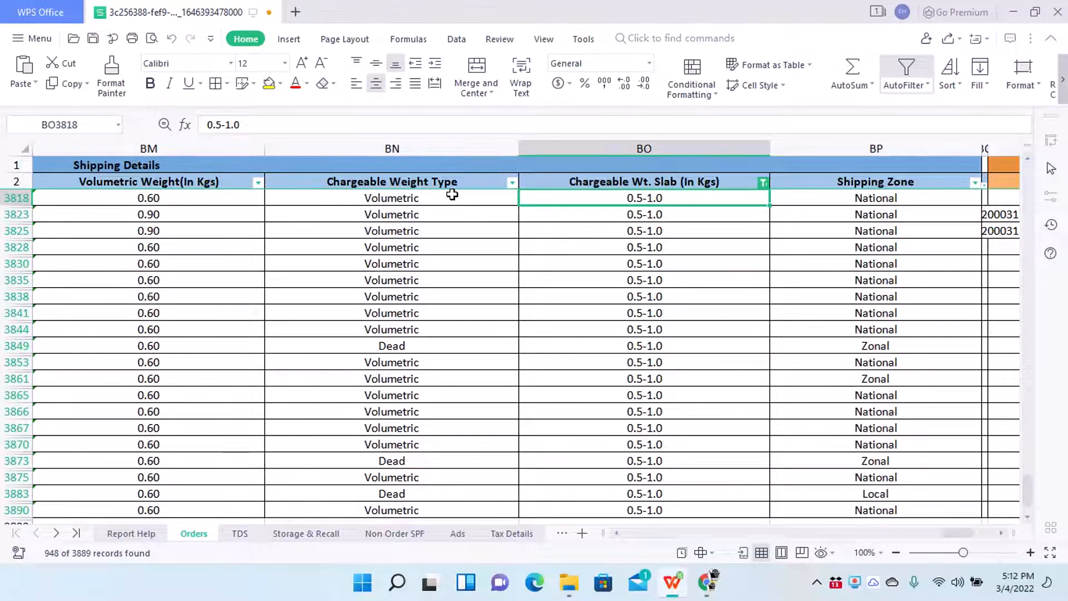
key("Left")
key("Left")
key("Left")
key("Left")
key("Right")
key("Right")
key("Right")
key("Right")
key("Left")
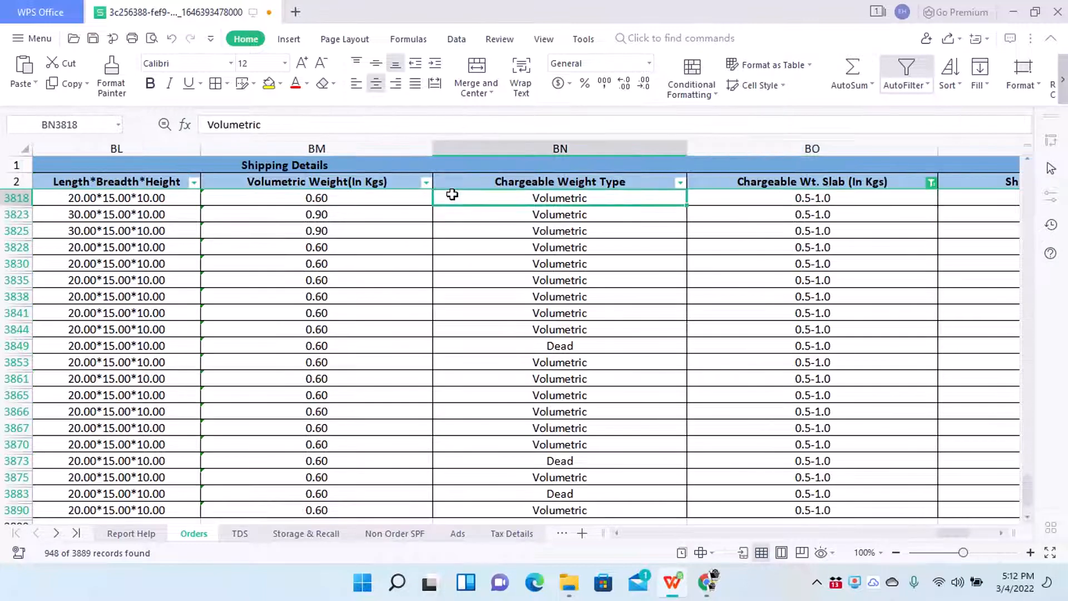
key("Right")
key("Right")
key("Left")
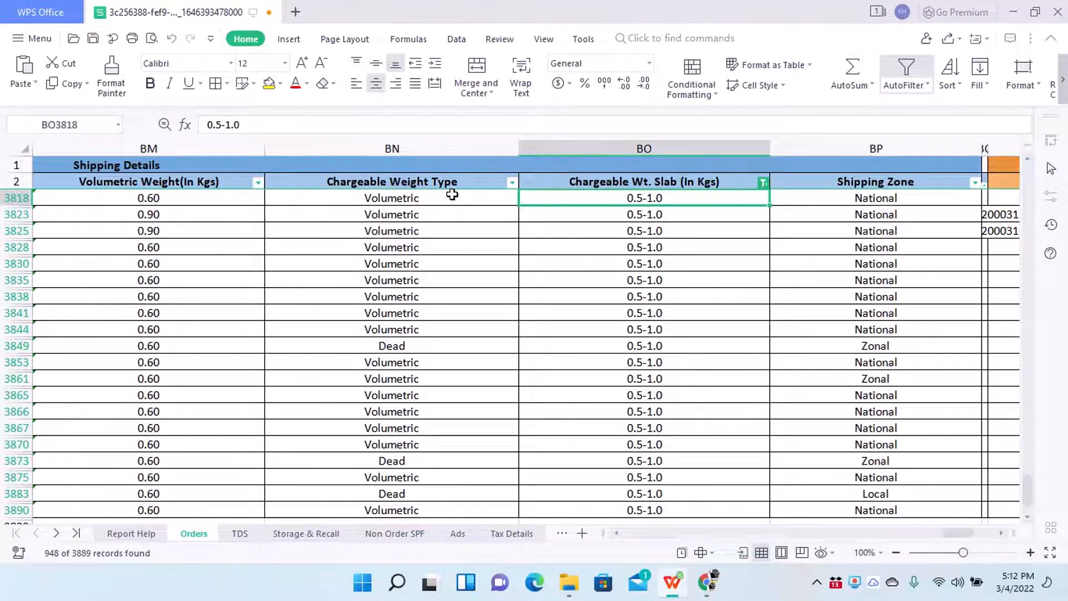
Review row 3818's package dimensions against its volumetric weight, chargeable weight type and weight slab
key("Left")
key("Left")
key("Left")
key("Left")
key("Left")
key("Left")
key("Left")
key("Left")
key("Left")
key("Left")
key("Left")
key("Left")
key("Left")
key("Left")
key("Left")
key("Left")
key("Left")
key("Left")
key("Left")
key("Left")
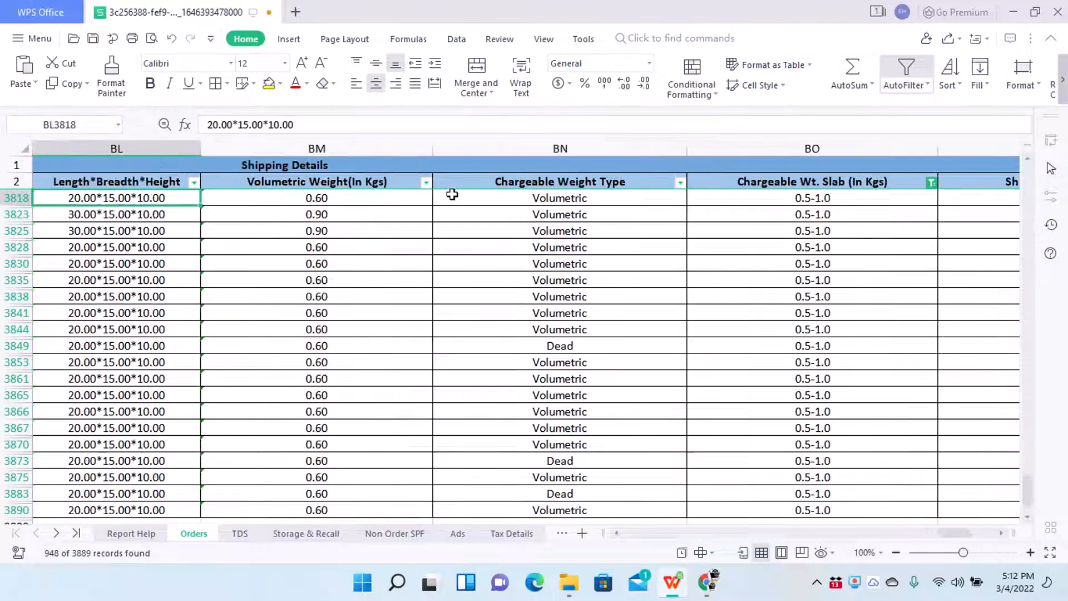
Examine row 3818's sale amount, offer amount, commission rate, commission and collection fee columns
key("Right")
key("Right")
key("Right")
key("Right")
key("Right")
key("Right")
key("Right")
key("Right")
key("Right")
key("Right")
key("Right")
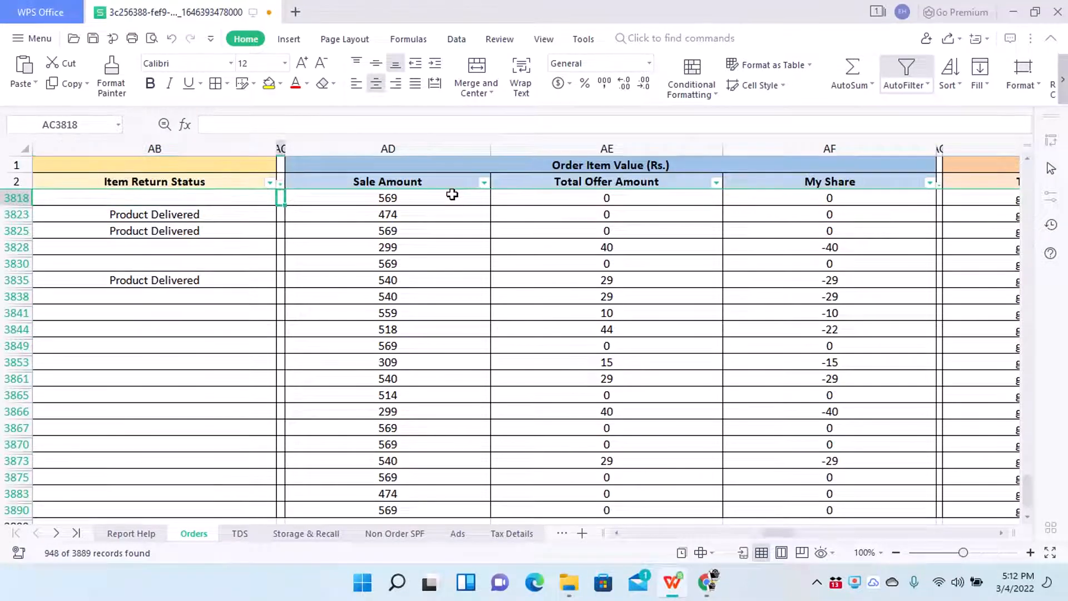
key("Left")
key("Left")
key("Right")
key("Right")
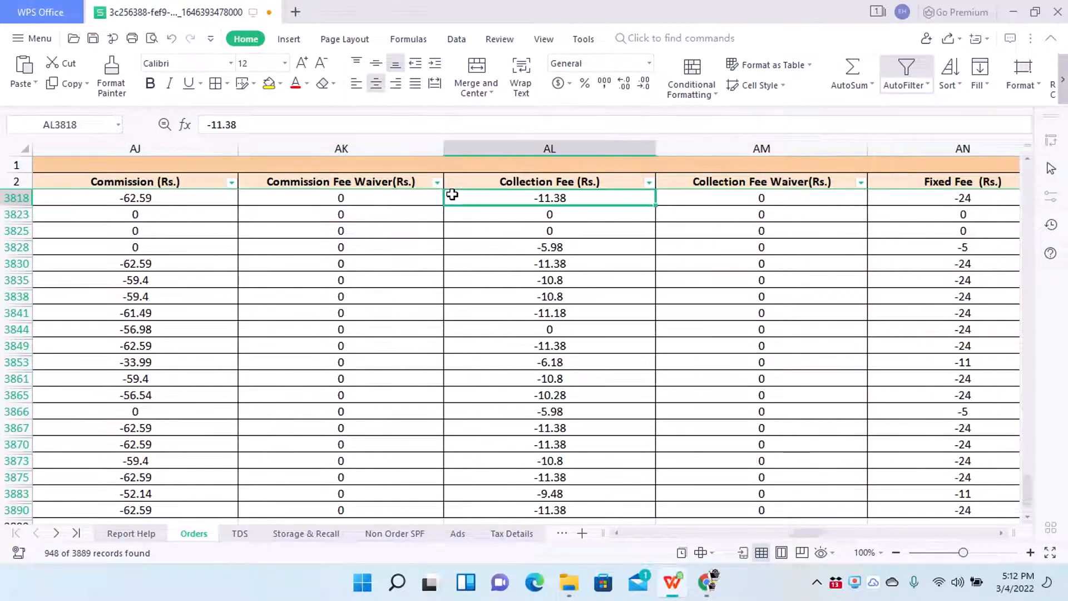
key("Left")
key("Left")
key("Left")
key("Left")
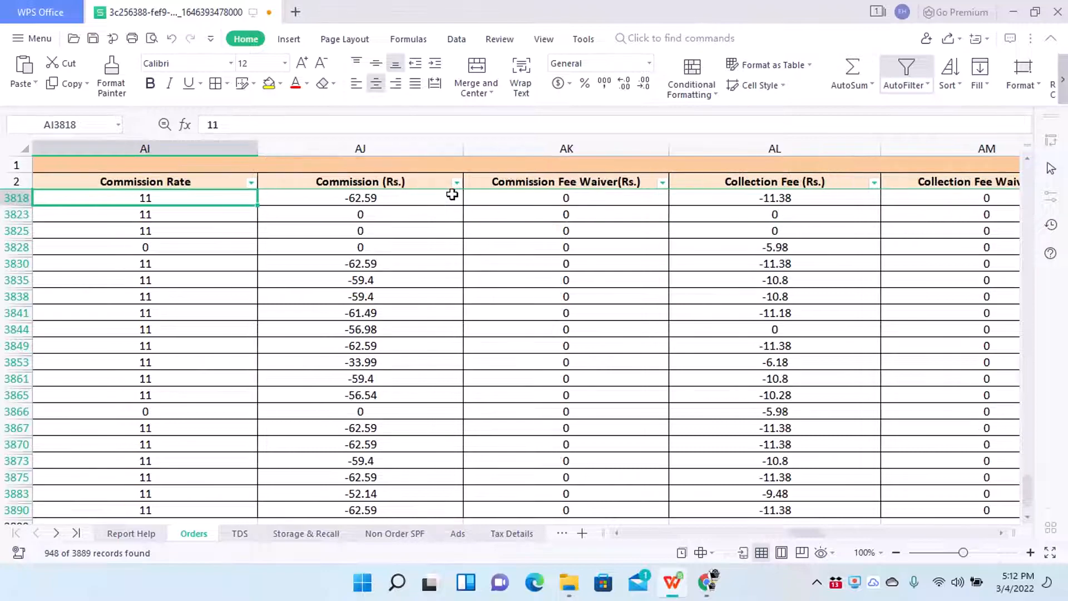
Examine row 3818's return type, settlement value, marketplace fee and tax collected at source
key("Left")
key("Left")
key("Left")
key("Left")
key("Left")
key("Left")
key("Left")
key("Left")
key("Left")
key("Left")
key("Left")
key("Left")
key("Left")
key("Left")
key("Left")
key("Left")
key("Left")
key("Left")
key("Left")
key("Left")
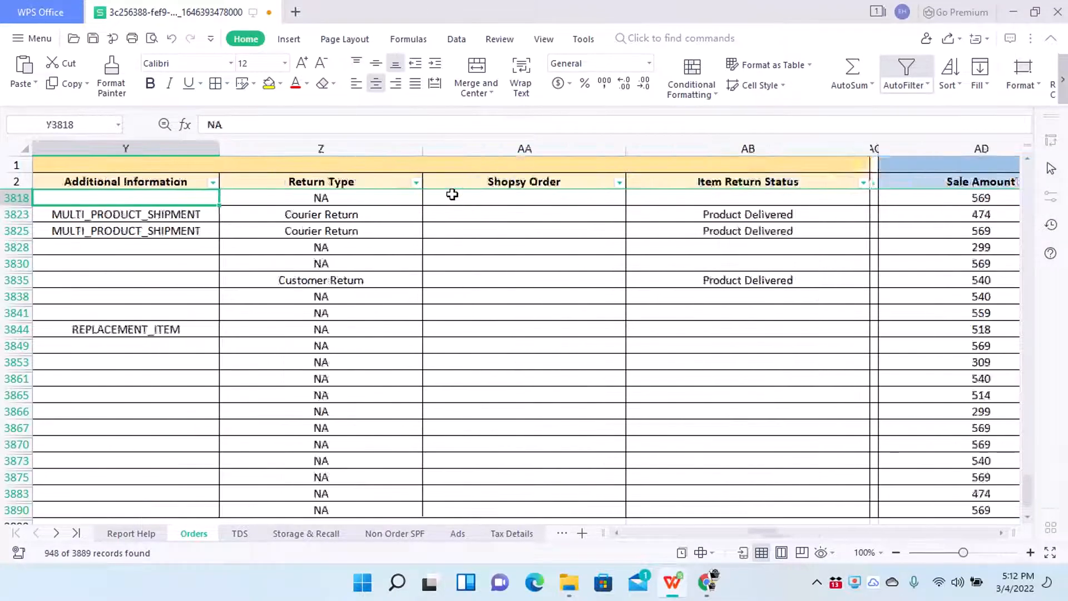
key("Right")
key("Right")
key("Right")
key("Right")
key("Right")
key("Right")
key("Right")
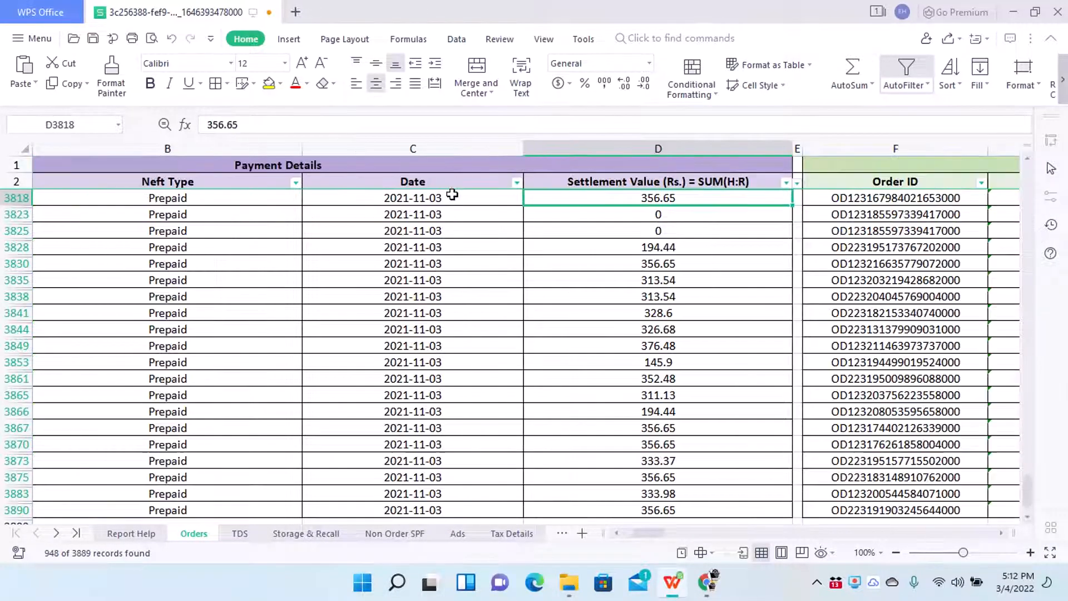
key("Right")
key("Right")
key("Right")
key("Right")
key("Right")
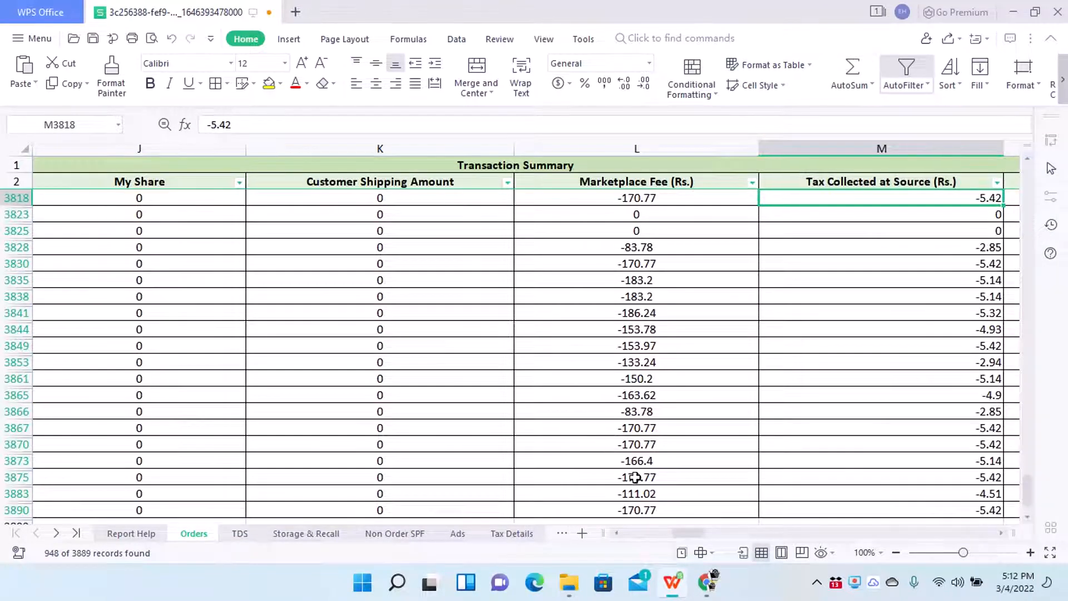
Switch to the Flipkart seller dashboard in the browser and open the completed returns list
left_click(706, 583)
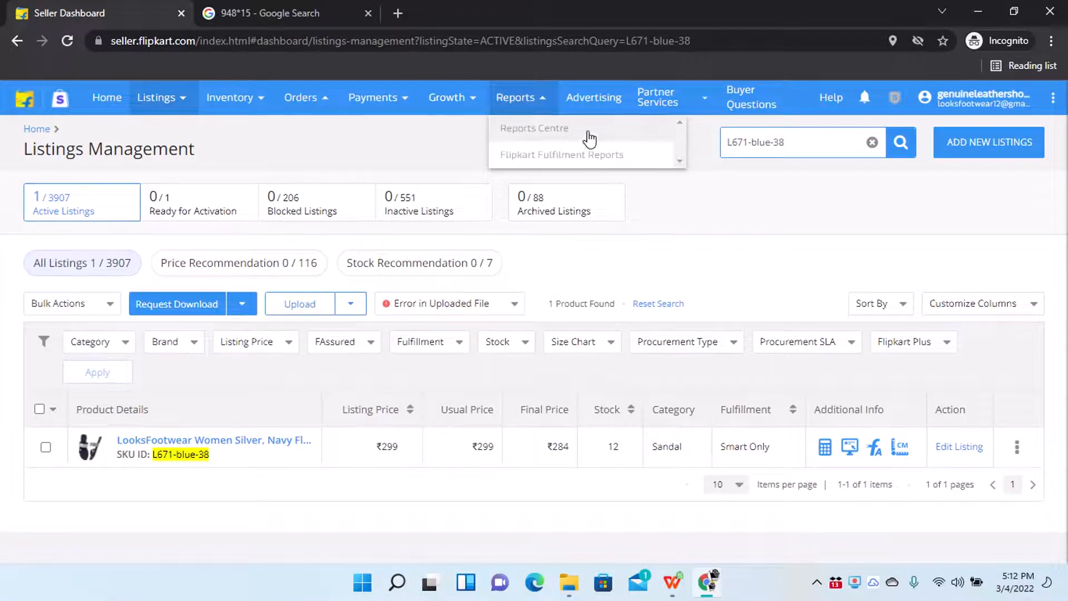
mouse_move(326, 105)
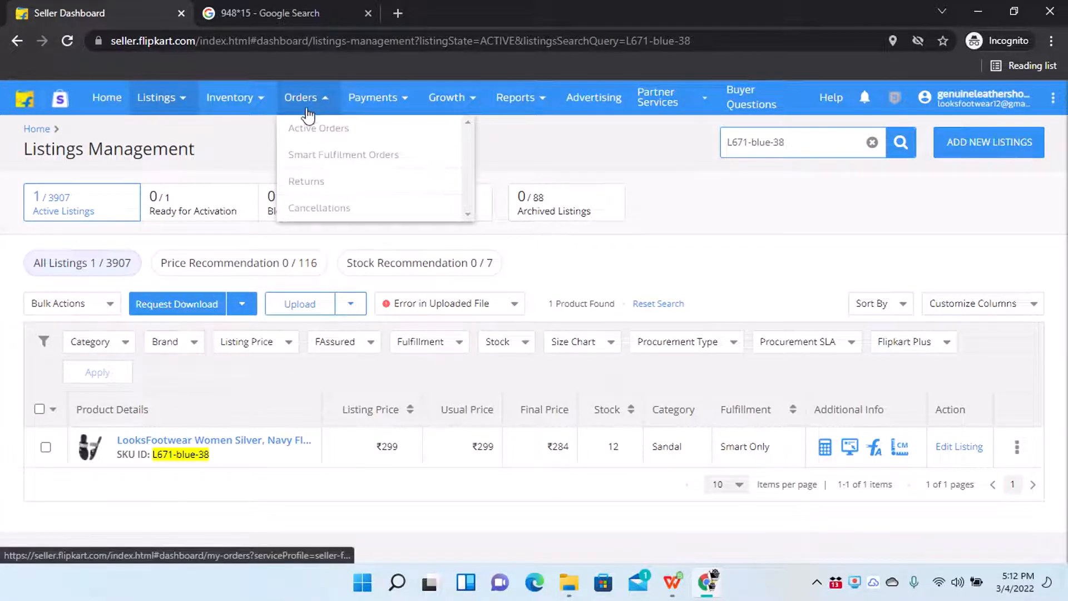
left_click(318, 179)
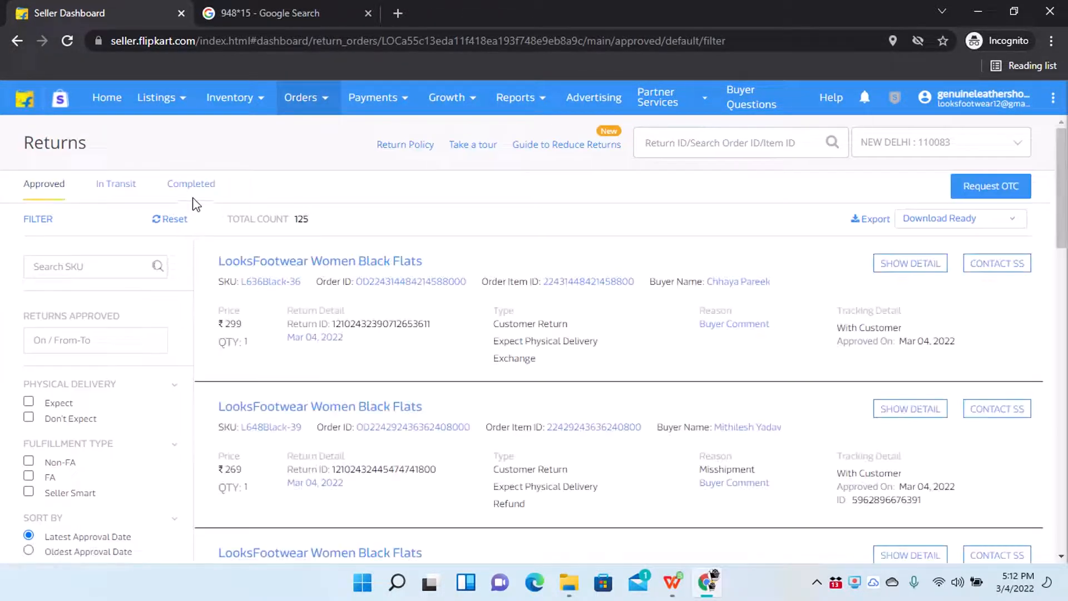
left_click(191, 184)
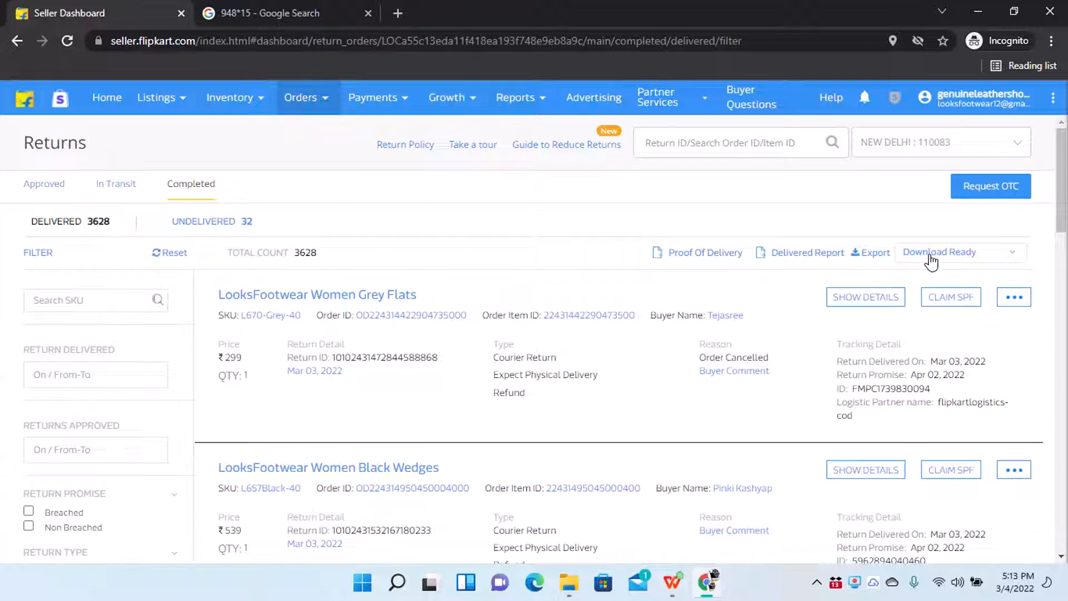
Download the ready returns file for the completed returns and dismiss the download notices
left_click(951, 260)
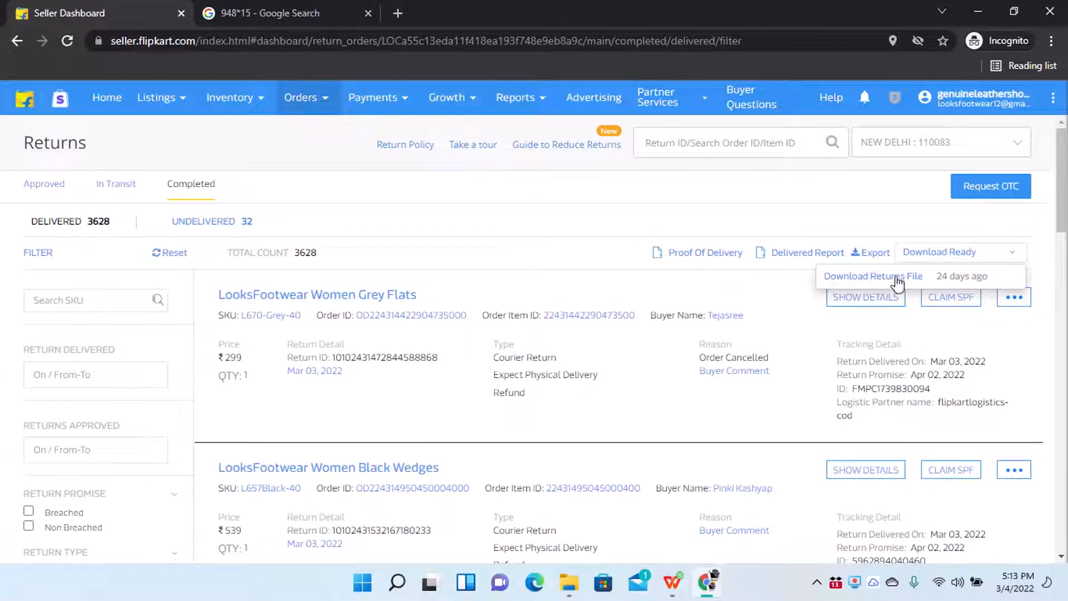
left_click(911, 213)
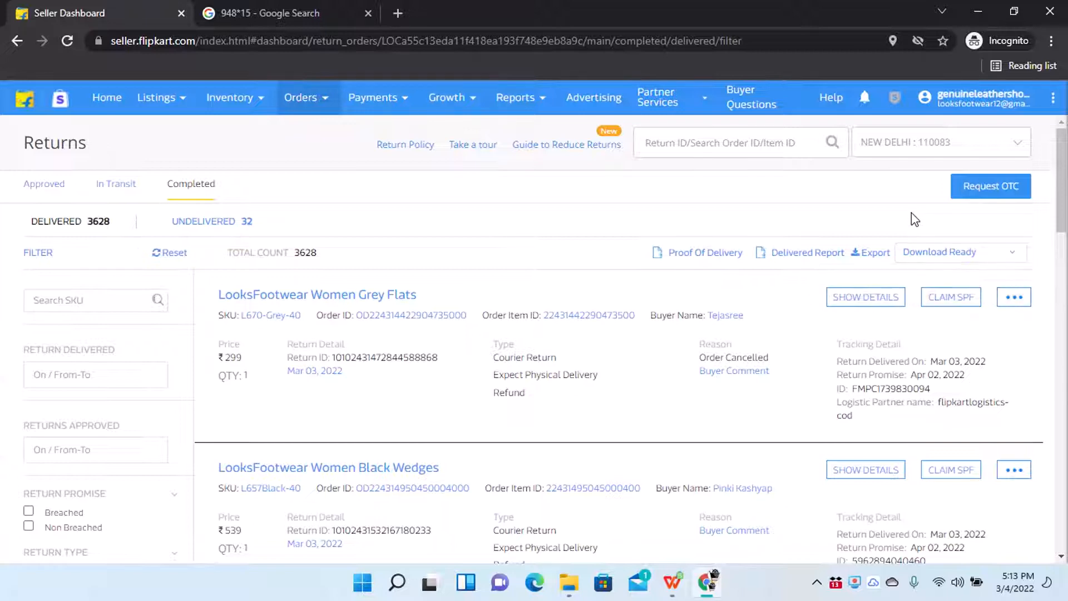
double_click(874, 257)
left_click(888, 217)
left_click(1006, 263)
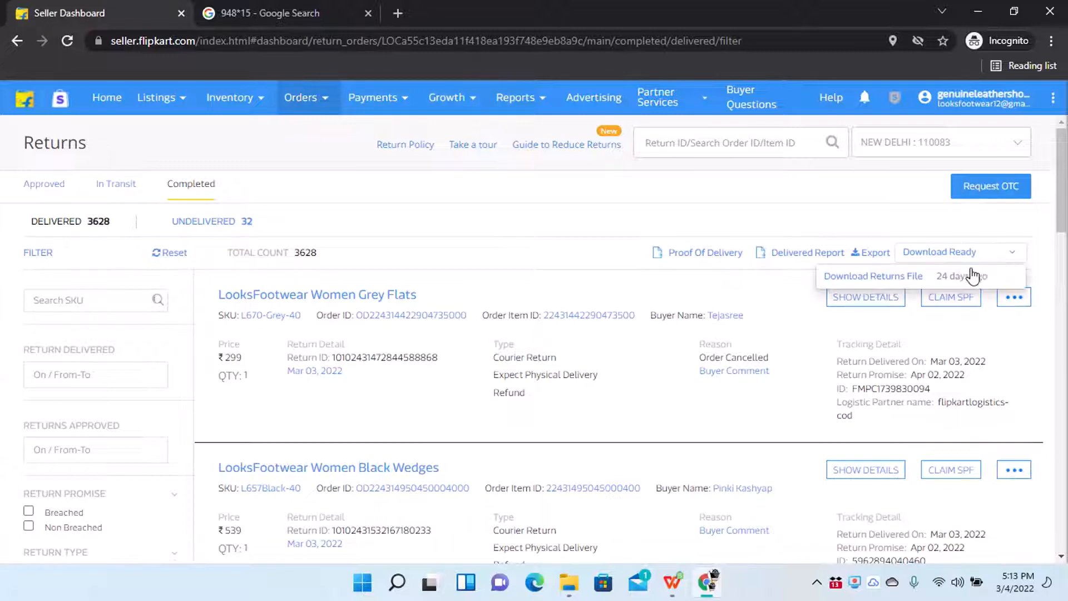
left_click(888, 281)
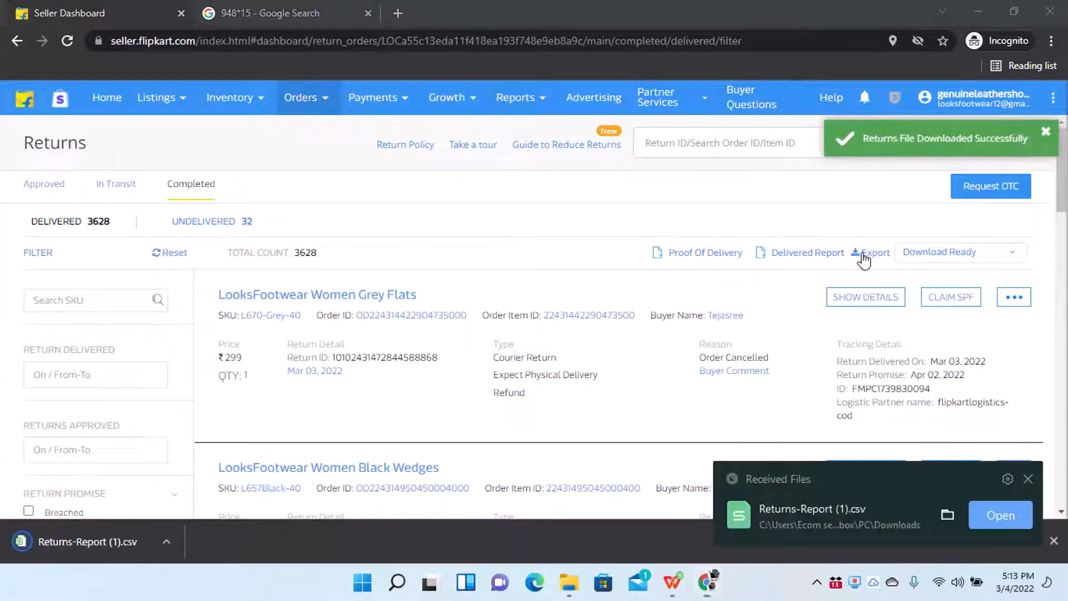
left_click(1027, 479)
left_click(1053, 541)
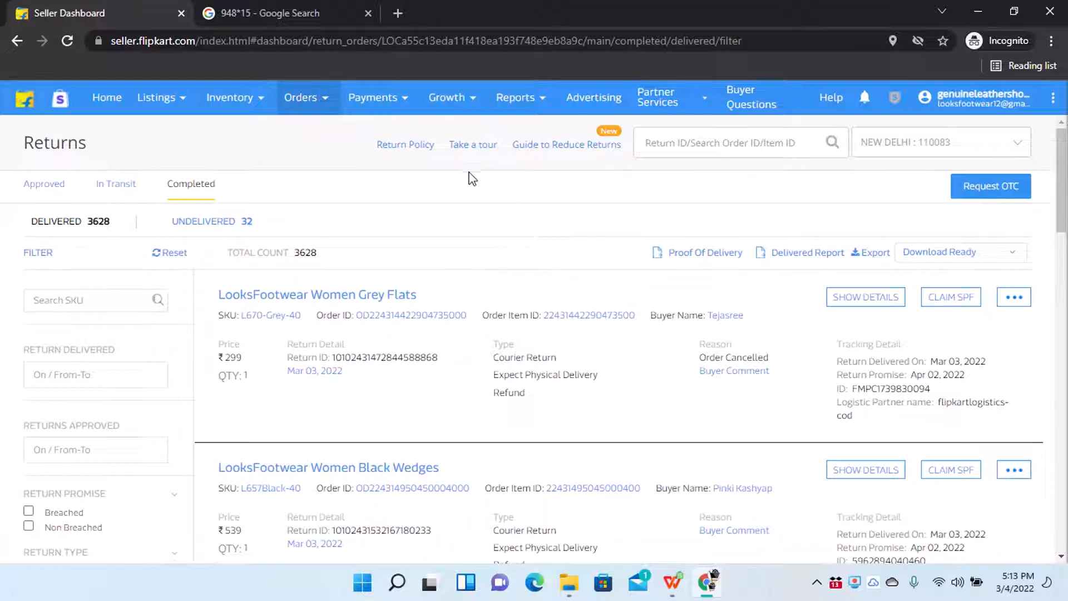
mouse_move(445, 104)
scroll(482, 420, "down", 10)
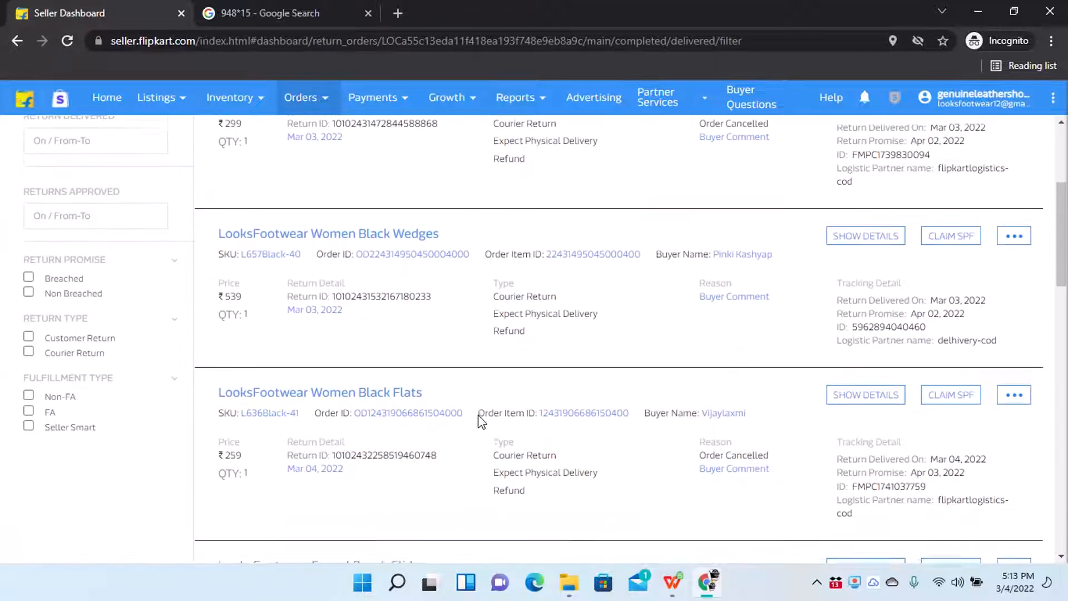
scroll(481, 421, "up", 10)
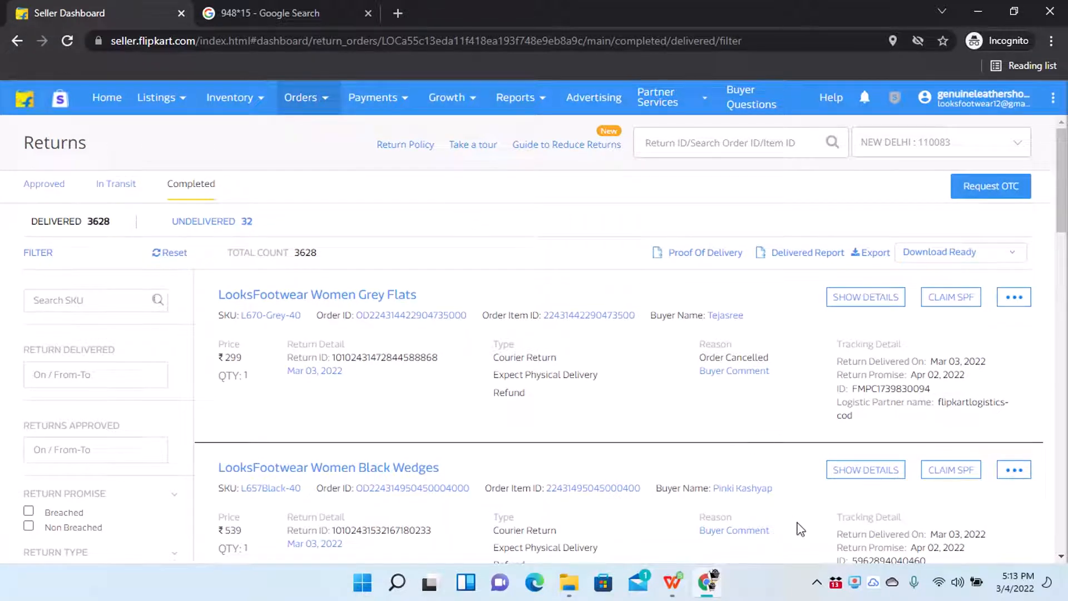
left_click(855, 583)
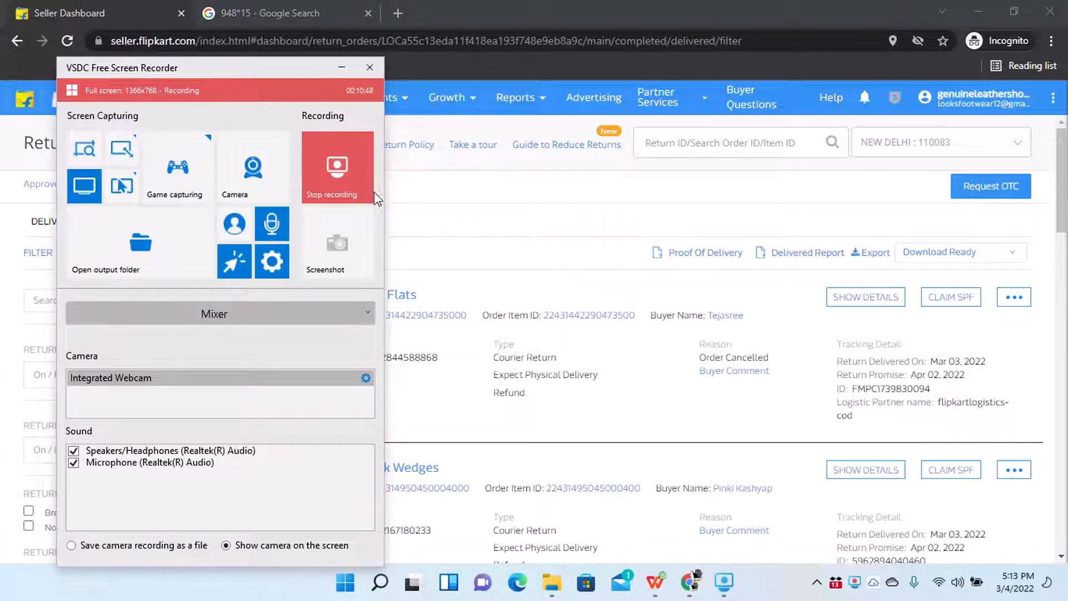